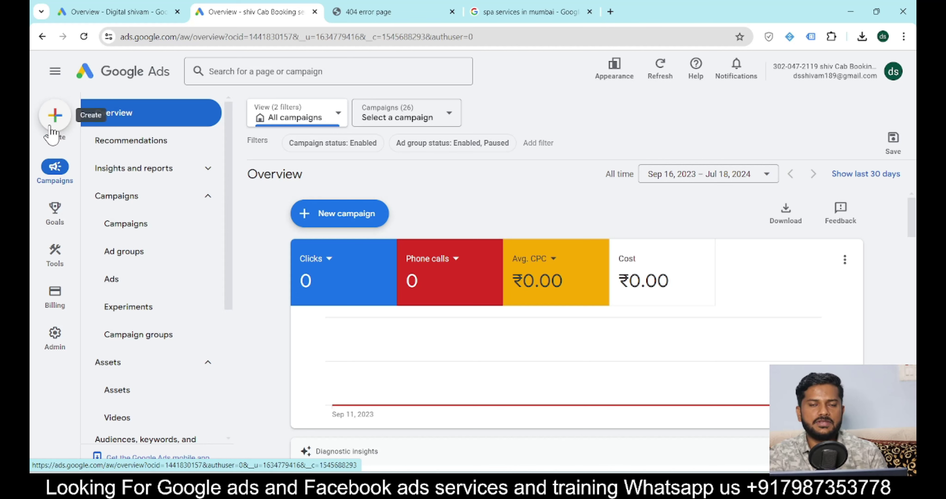
- Start a new Search campaign without a goal's guidance, keeping the account-default conversion goals
left_click(56, 117)
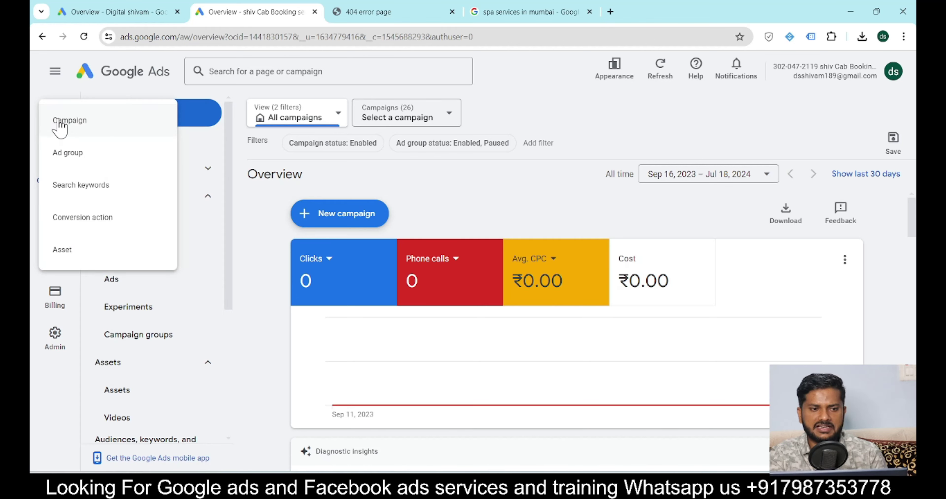
left_click(59, 125)
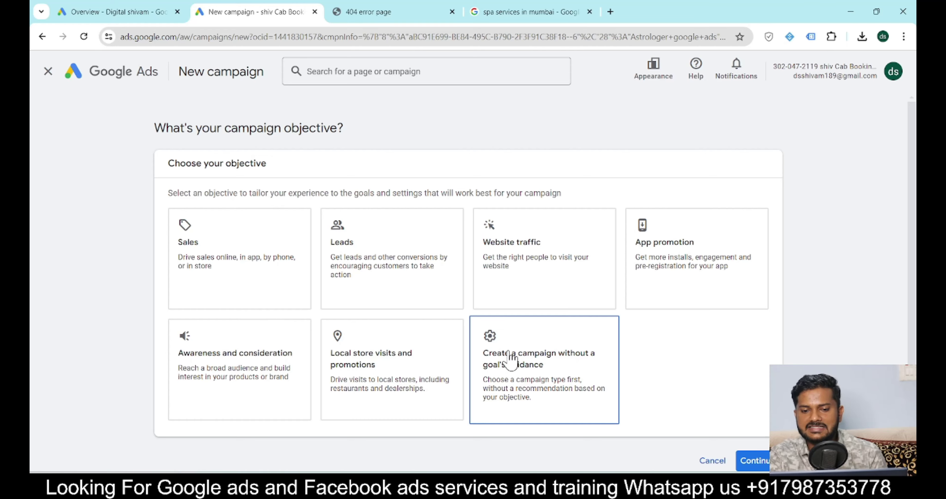
left_click(603, 360)
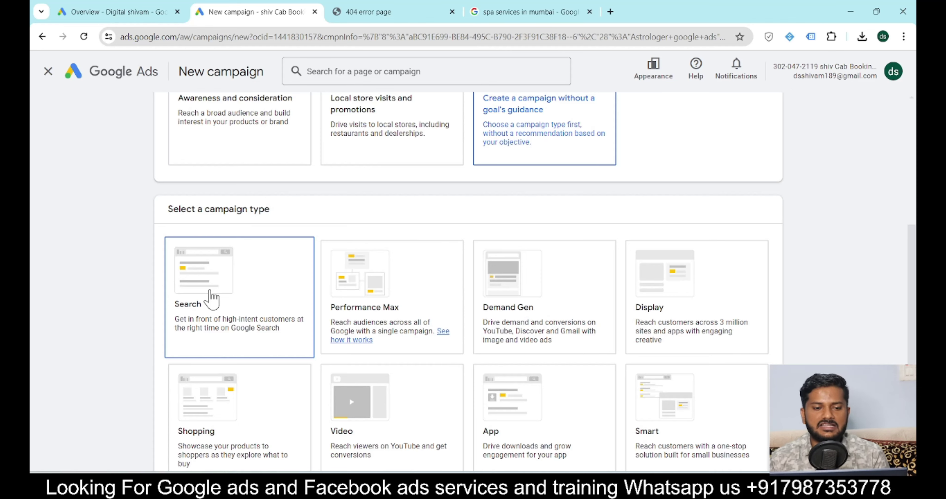
left_click(211, 299)
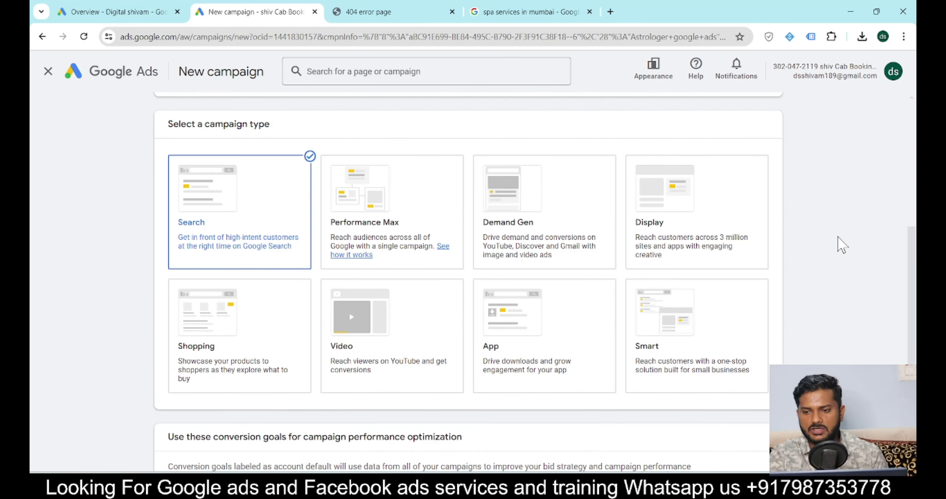
scroll(841, 245, "down", 5)
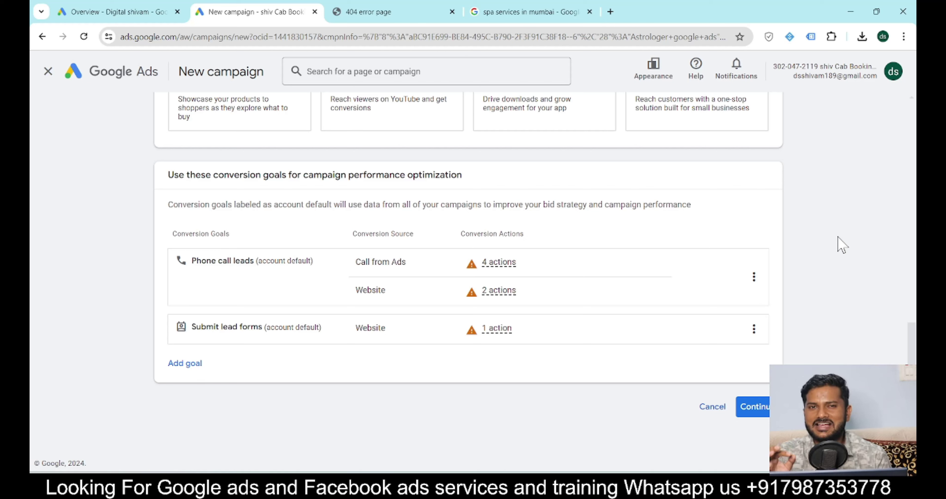
left_click(759, 411)
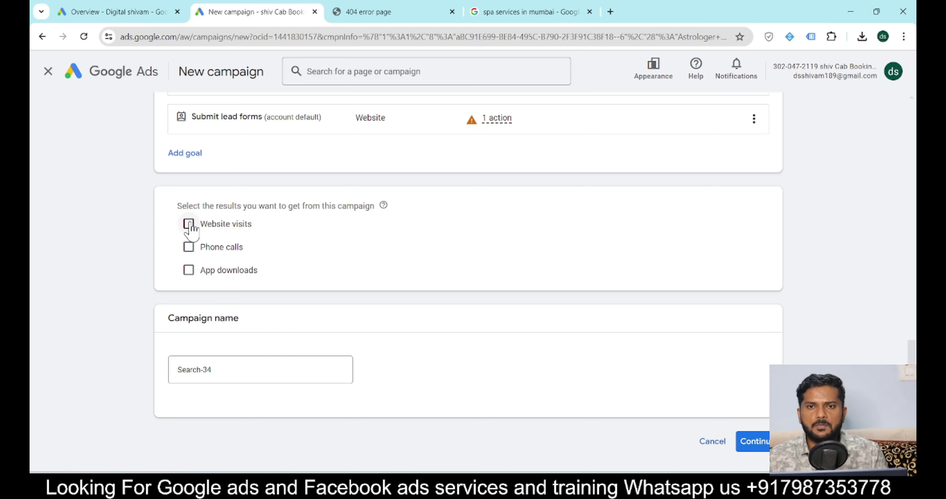
- Name the campaign "astrology ads" and proceed to the bidding settings
left_click(220, 372)
key("ctrl+a")
key("BackSpace")
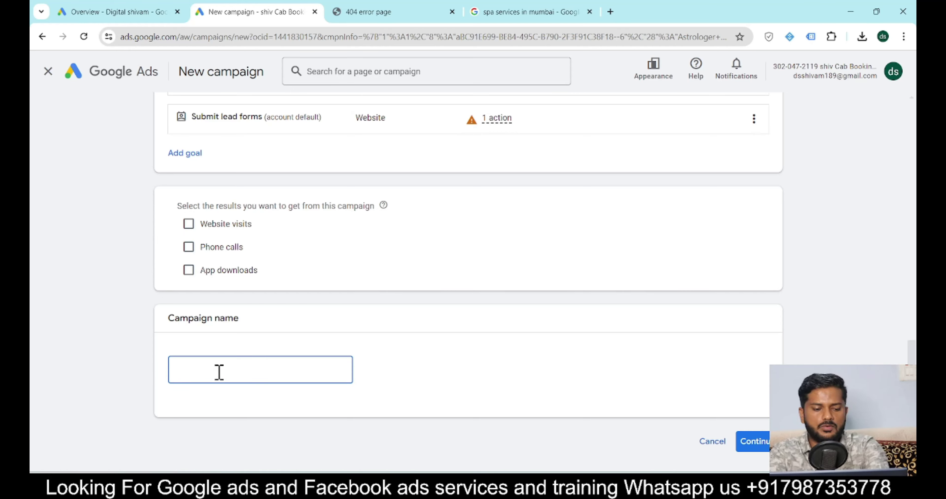
type("as tro")
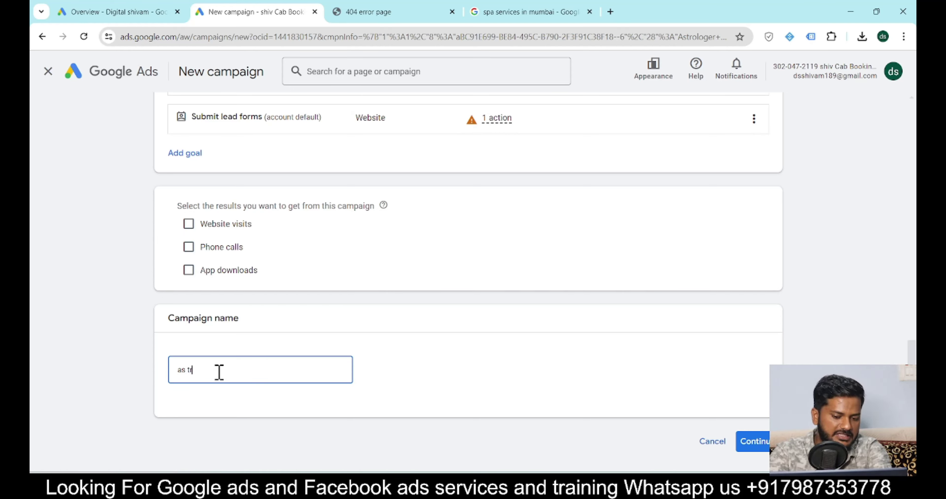
key("BackSpace")
key("BackSpace")
key("BackSpace")
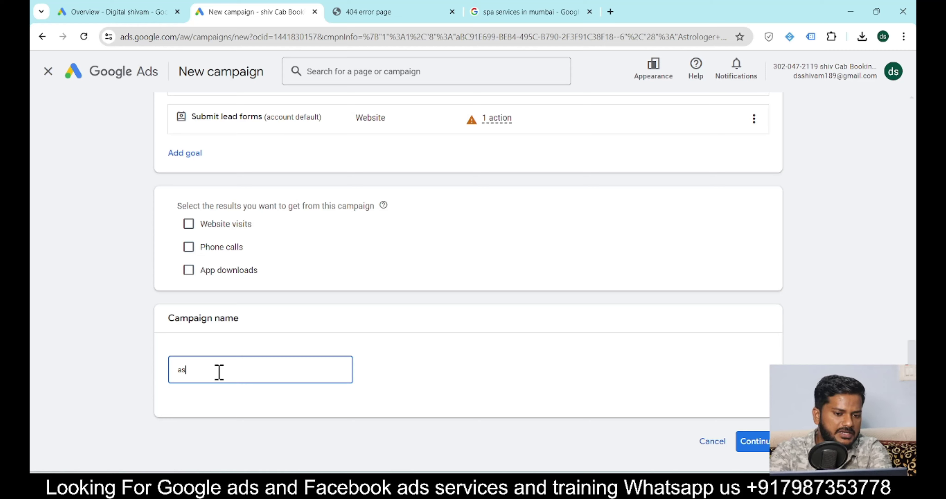
type("trolo")
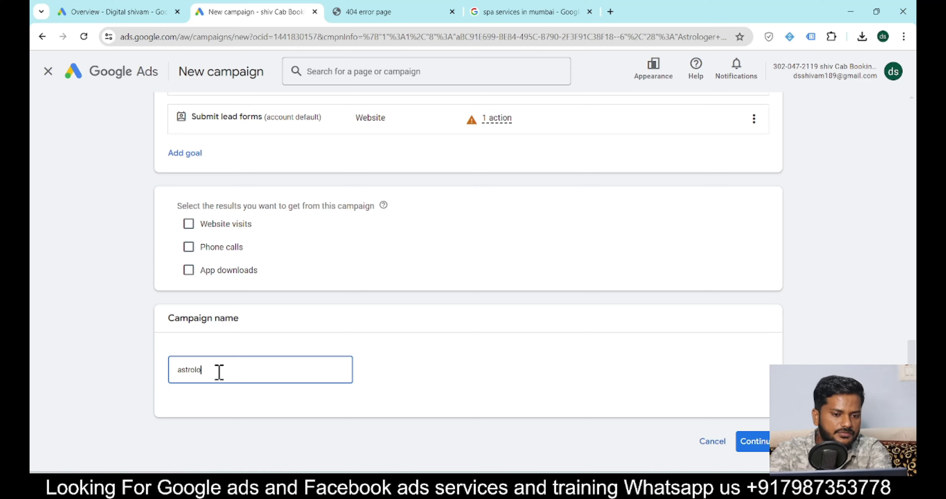
type("gy")
left_click(364, 393)
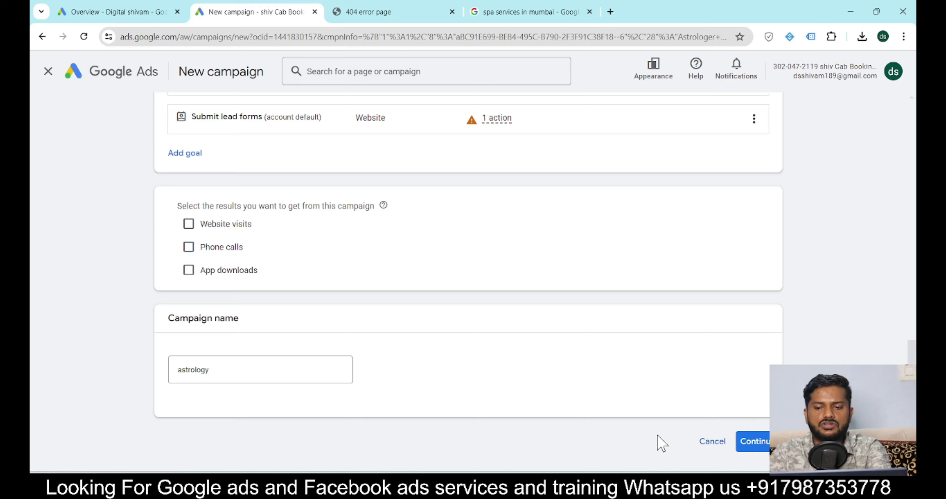
scroll(662, 444, "down", 1)
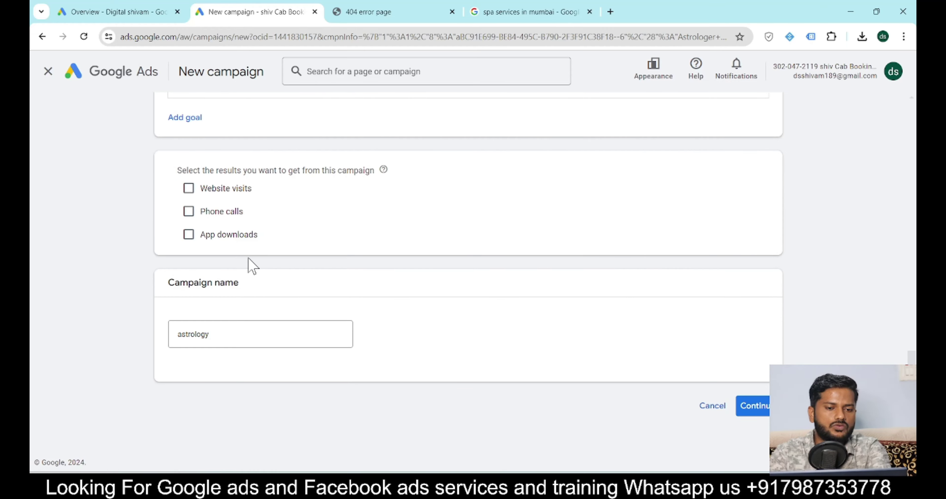
left_click(217, 343)
type("ads")
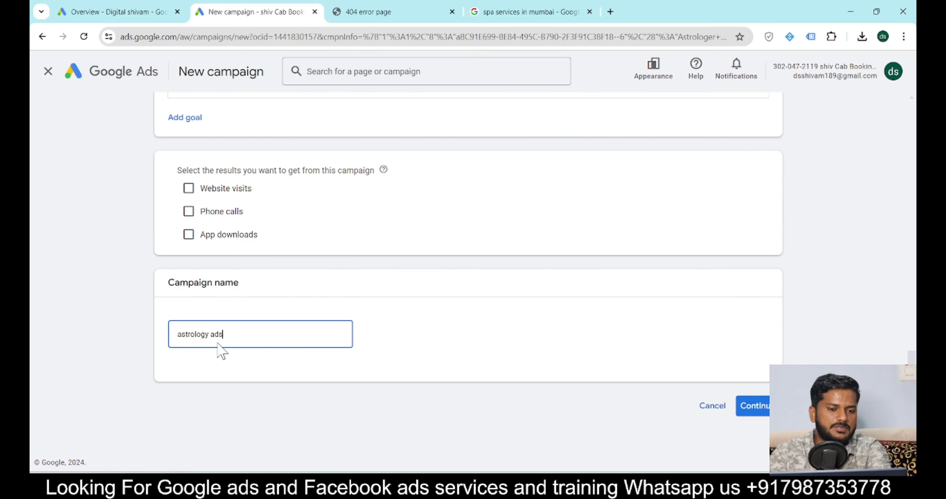
left_click(179, 354)
key("ctrl+a")
left_click(753, 406)
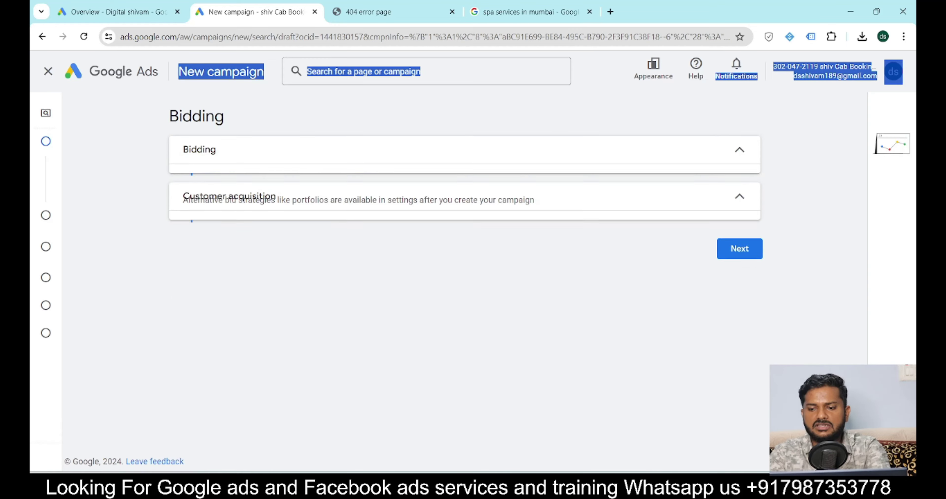
left_click(464, 134)
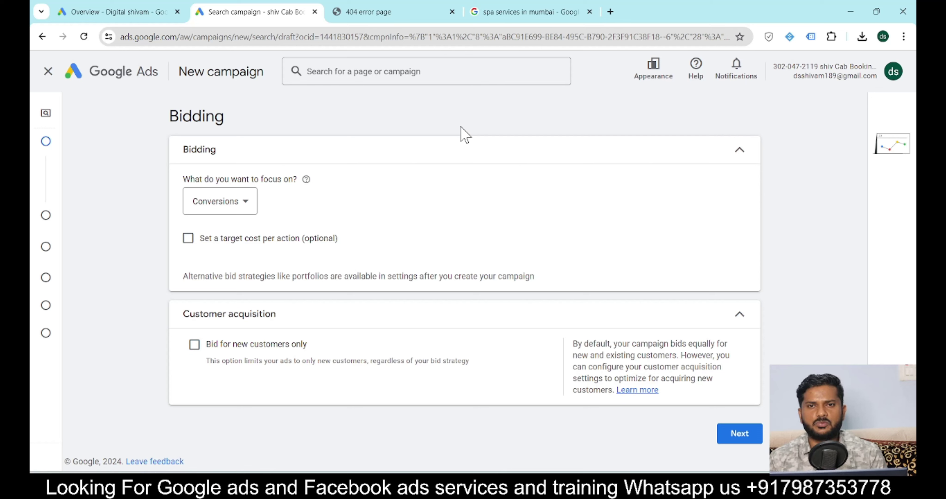
- Focus the bidding on Clicks and set a maximum CPC bid limit of ₹35
left_click(231, 206)
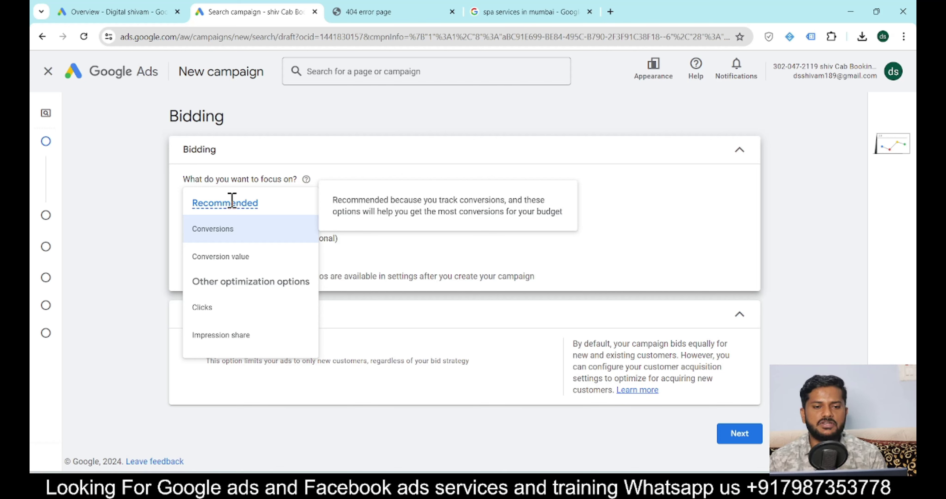
left_click(196, 309)
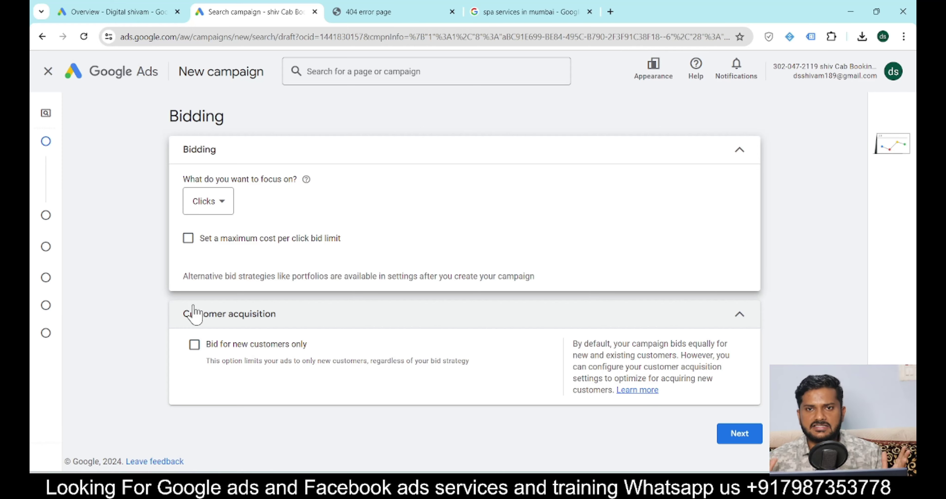
left_click(188, 238)
left_click(203, 279)
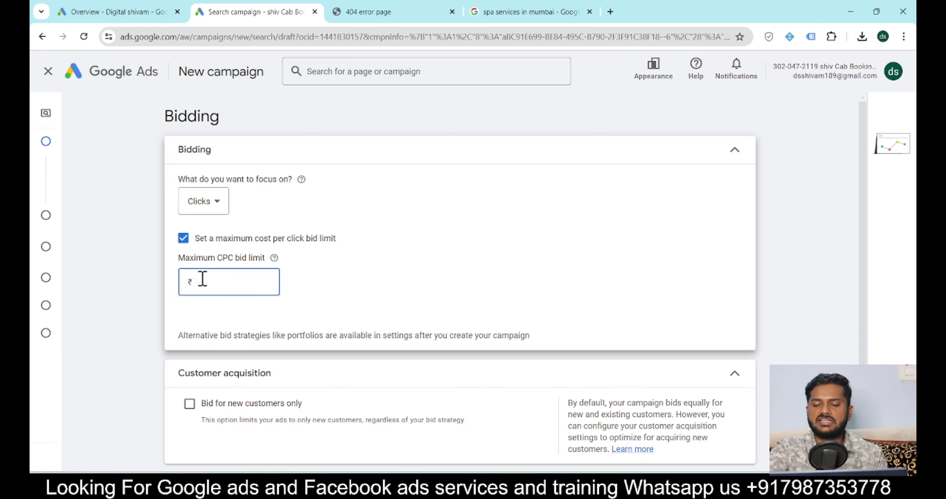
type("35")
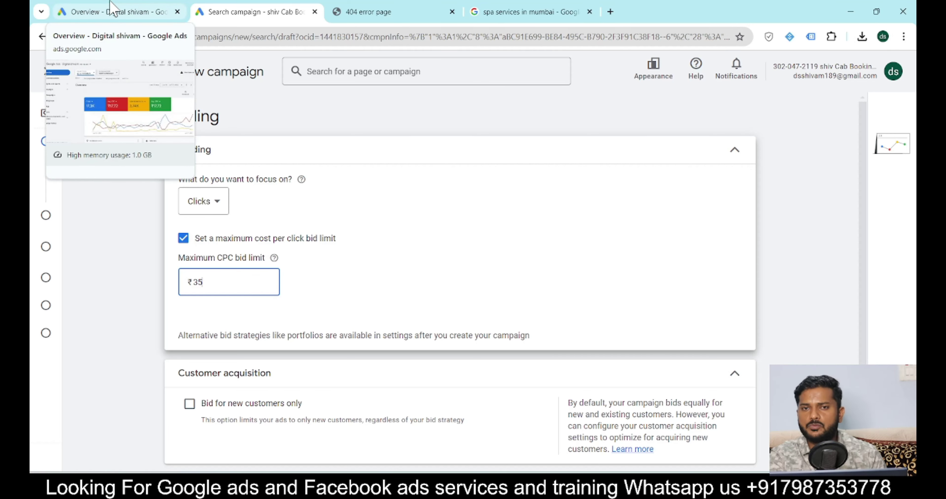
- Look up where Keyword Planner is found among the other Google Ads account's planning tools, and return to the campaign draft
left_click(112, 10)
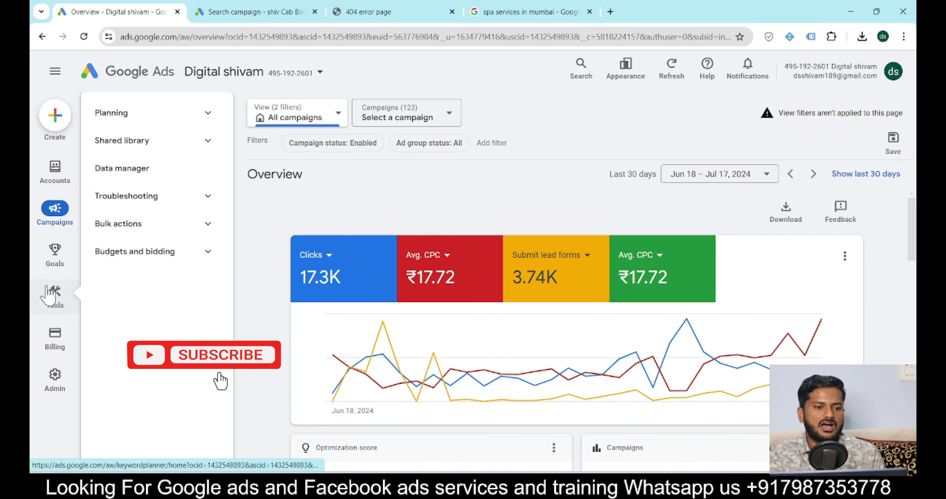
mouse_move(64, 305)
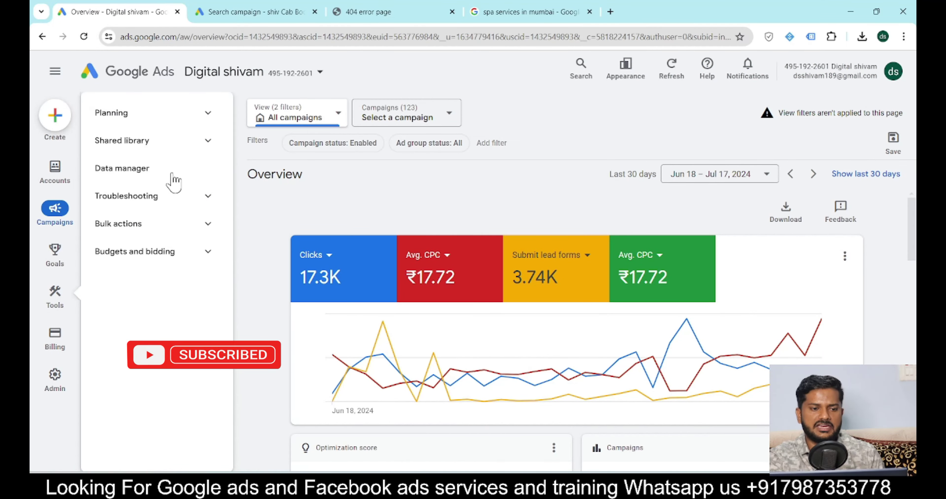
left_click(210, 118)
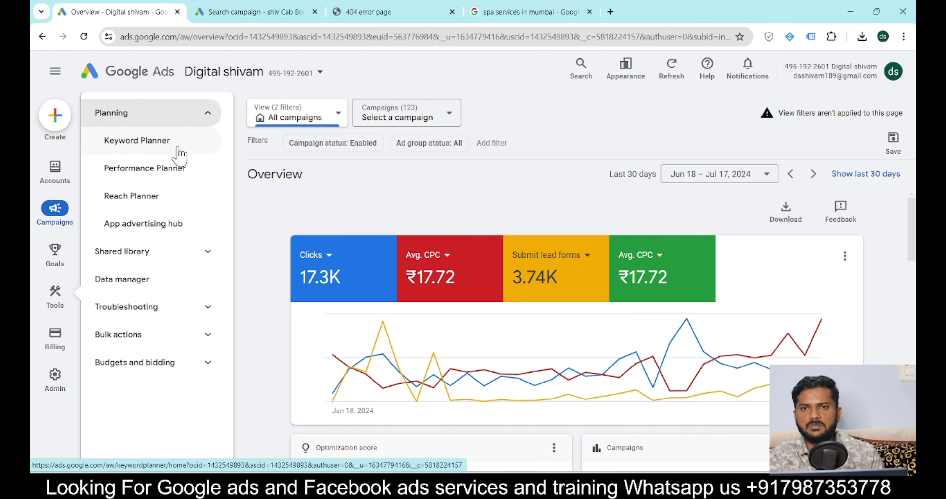
left_click(270, 9)
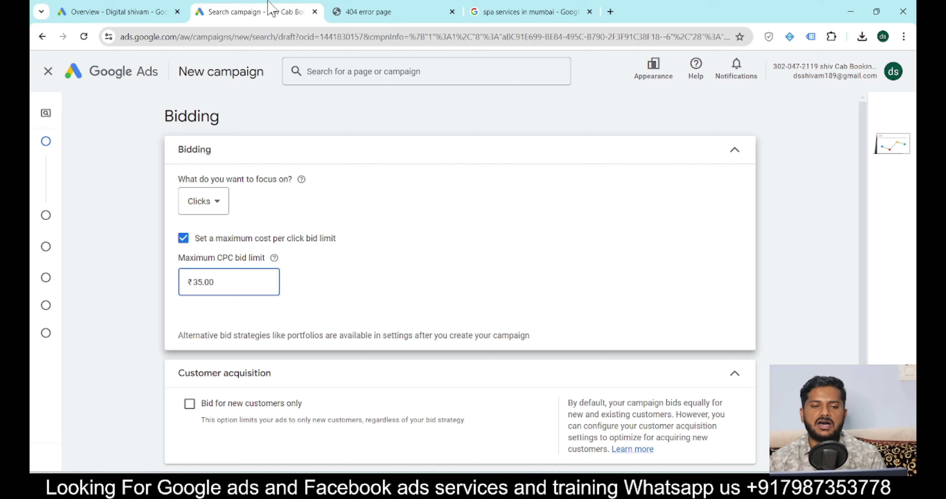
- Re-enter the maximum CPC bid limit as ₹15 and proceed to the campaign settings
left_click(295, 238)
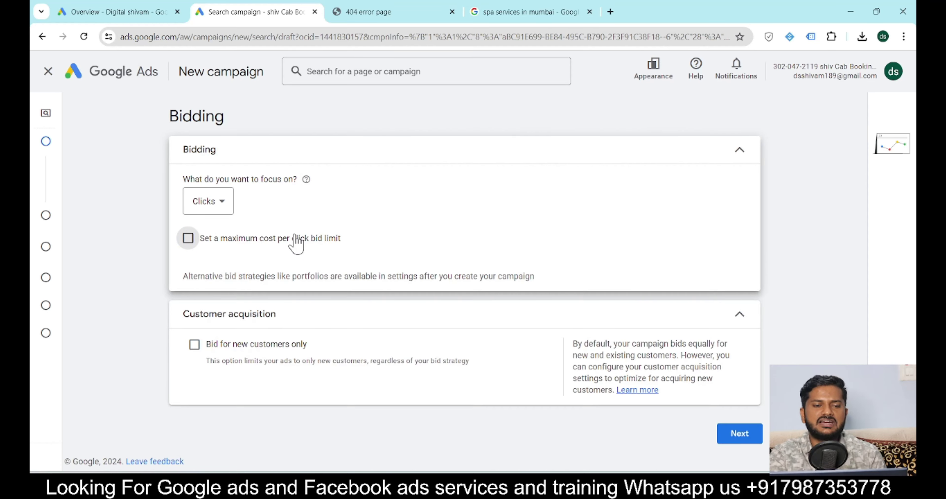
left_click(187, 239)
left_click(232, 286)
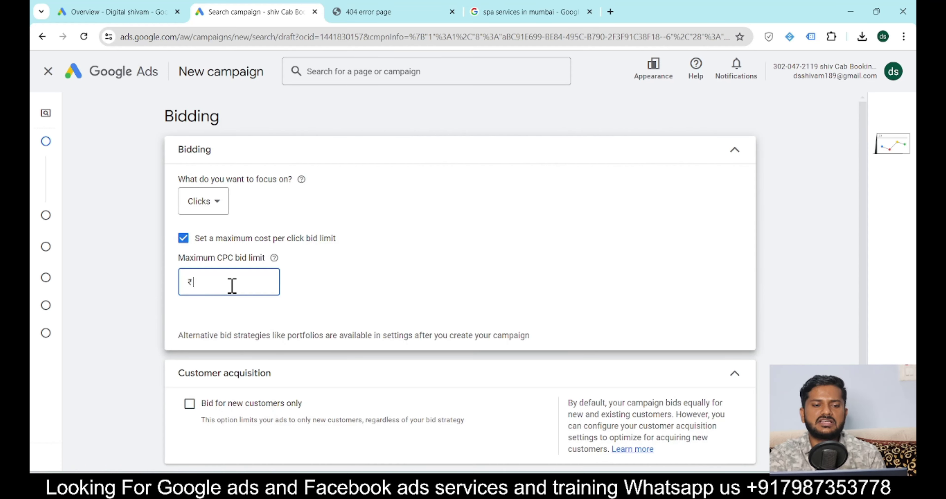
type("15")
scroll(733, 422, "down", 2)
left_click(733, 441)
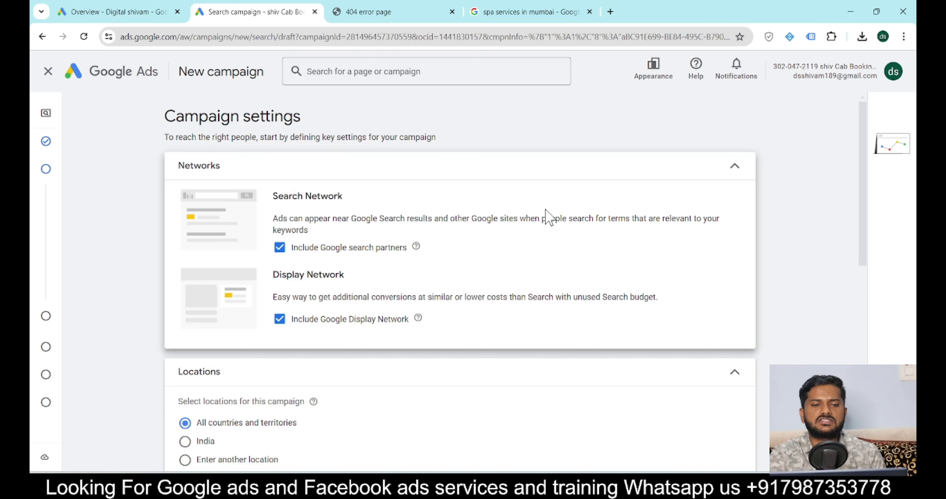
- Exclude Google search partners and the Google Display Network from the campaign's networks
left_click(280, 248)
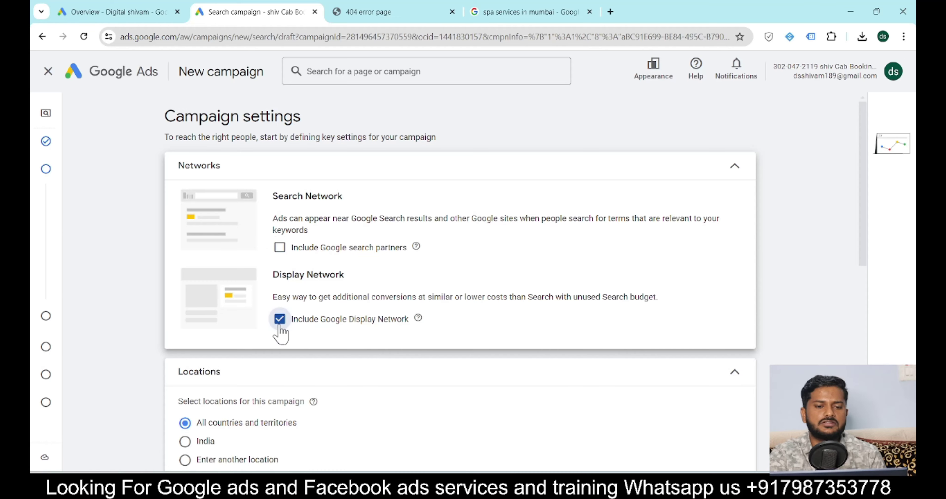
left_click(280, 318)
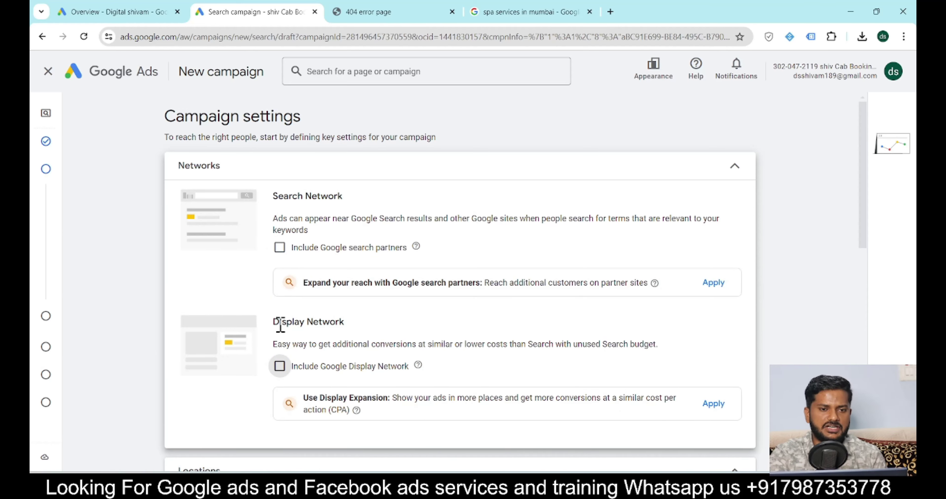
- Target India as the campaign location, with the Presence or interest option for included locations
scroll(278, 328, "down", 5)
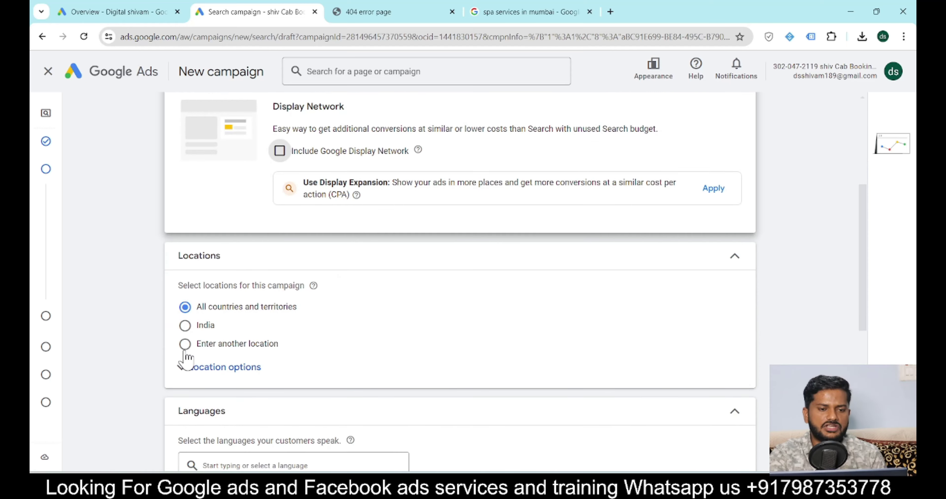
left_click(186, 327)
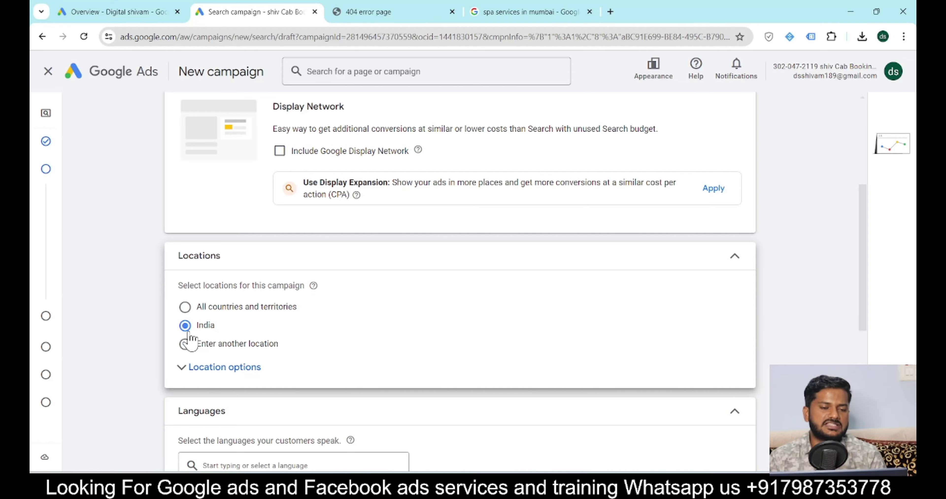
left_click(201, 366)
scroll(171, 312, "down", 3)
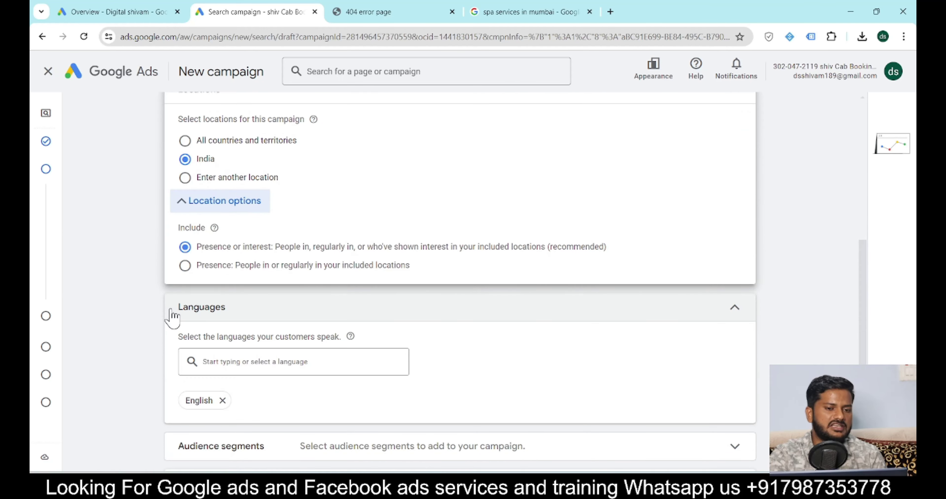
left_click(186, 266)
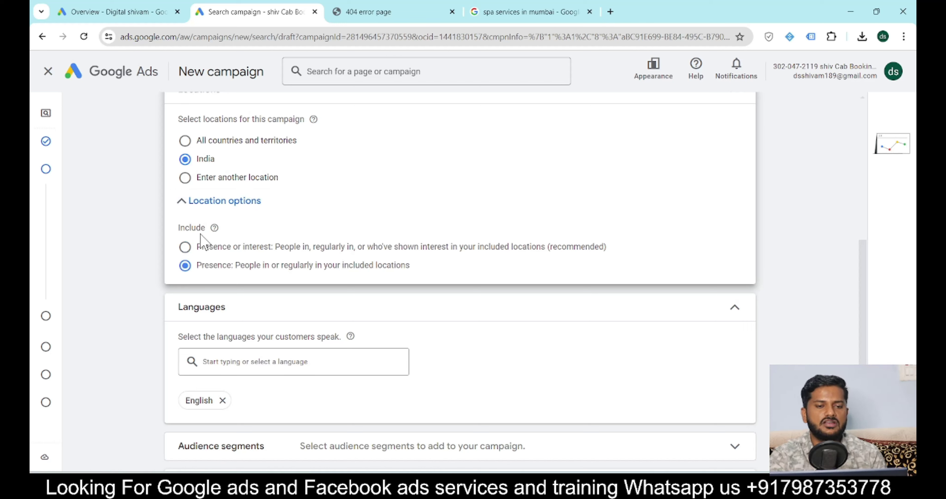
left_click(185, 247)
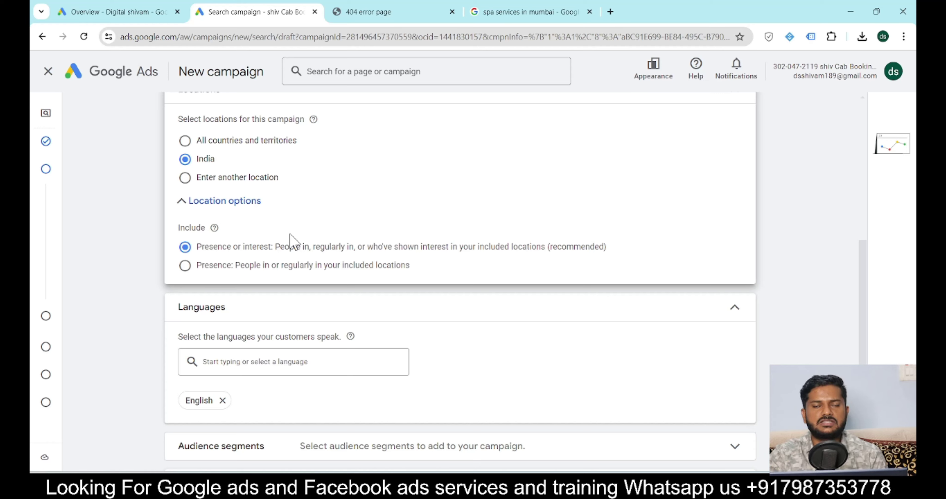
- Add Hindi to the campaign's customer languages alongside English
left_click(238, 370)
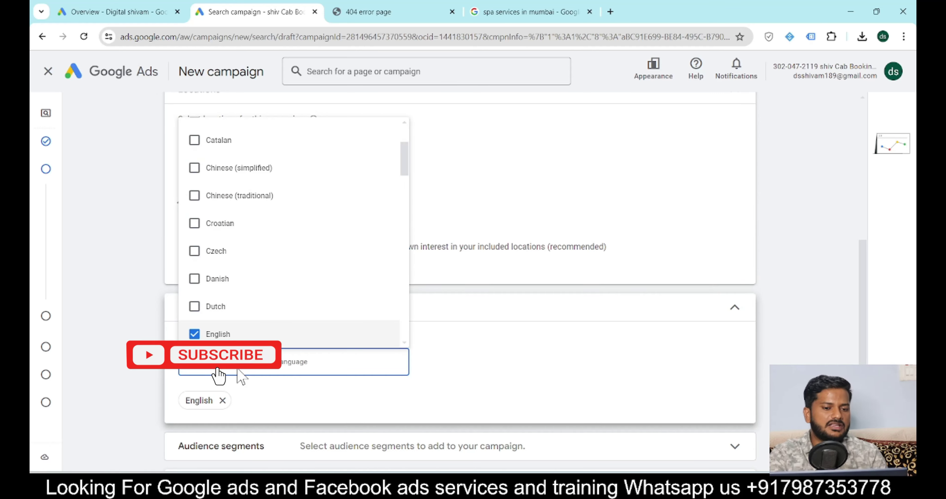
type("Hindi")
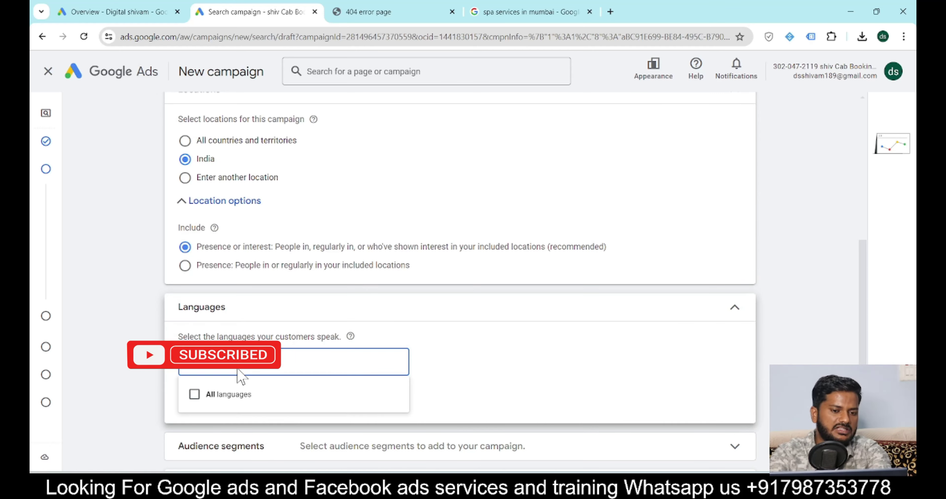
key("BackSpace")
key("BackSpace")
key("BackSpace")
key("BackSpace")
key("BackSpace")
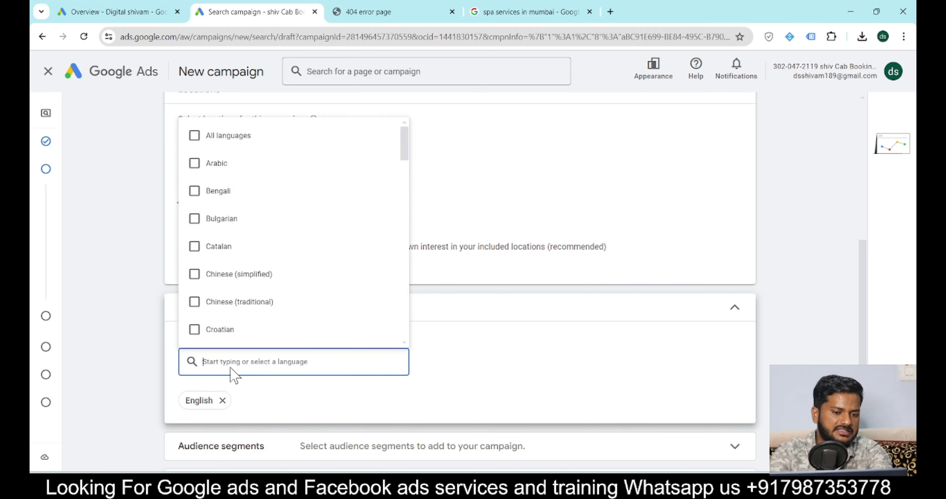
type("hindi")
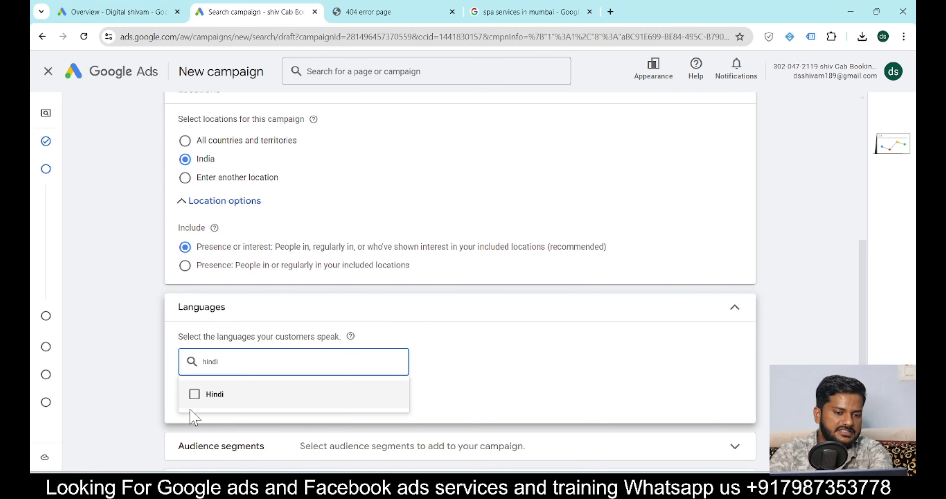
left_click(196, 403)
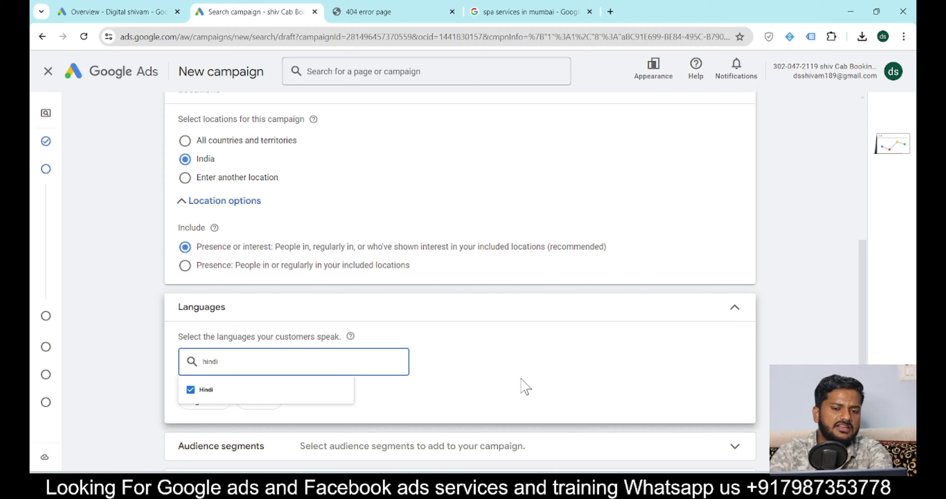
- Proceed from the campaign settings and skip the AI keyword and asset generation
scroll(526, 387, "down", 5)
left_click(746, 445)
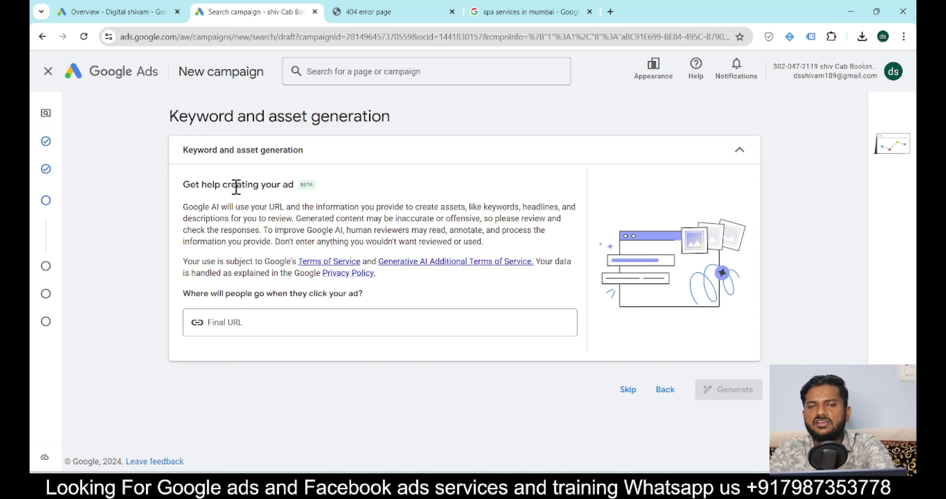
left_click(633, 395)
scroll(378, 316, "down", 5)
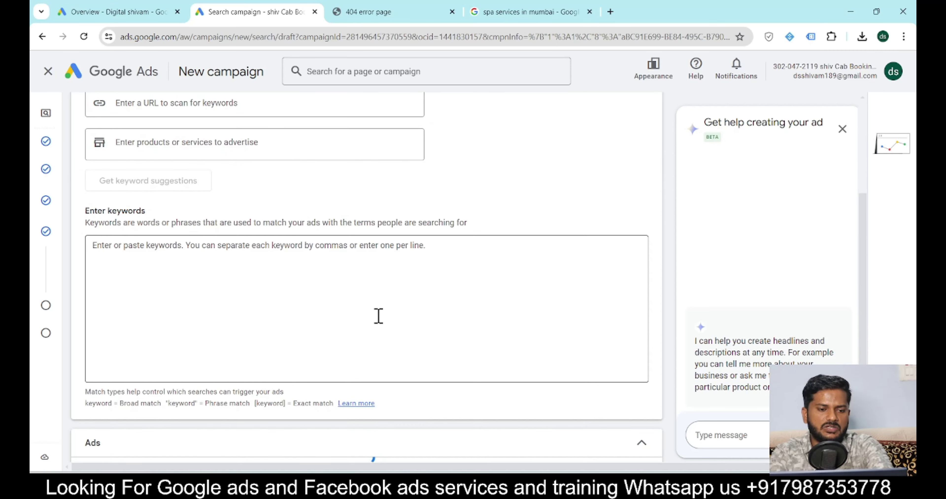
- Copy the astrology keyword list from the Notepad file, from "love problem solution" to "famous love problem solution", into the ad group's keywords
left_click(379, 316)
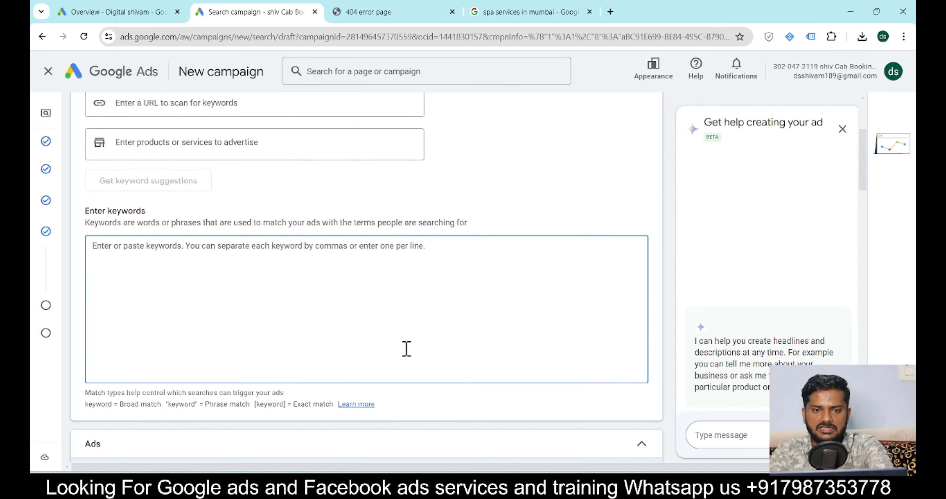
left_click(573, 490)
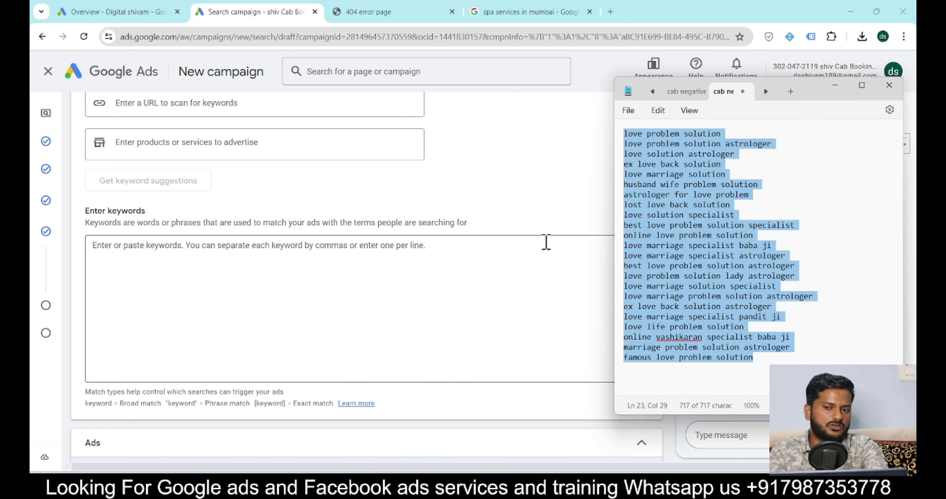
left_click(344, 247)
type("love problem solution love problem solution astrologer love solution astrologer ex love back solution love marriage solution husband wife problem solution astrologer for love problem lost love back solution love solution specialist best love problem solution specialist online love problem solution love marriage specialist baba ji love marriage specialist astrologer best love problem solution astrologer love problem solution lady astrologer love marriage solution specialist love marriage problem solution astrologer ex love back solution astrologer love marriage specialist pandit ji love life problem solution online vashikaran specialist baba ji marriage problem solution astrologer famous love problem solution")
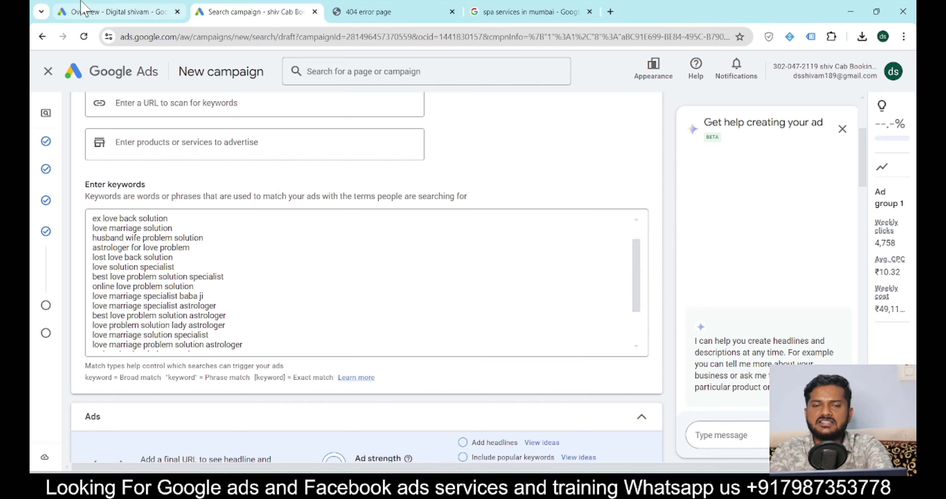
- Look up the tools section in the other Google Ads account and return to the campaign draft
left_click(83, 8)
mouse_move(56, 294)
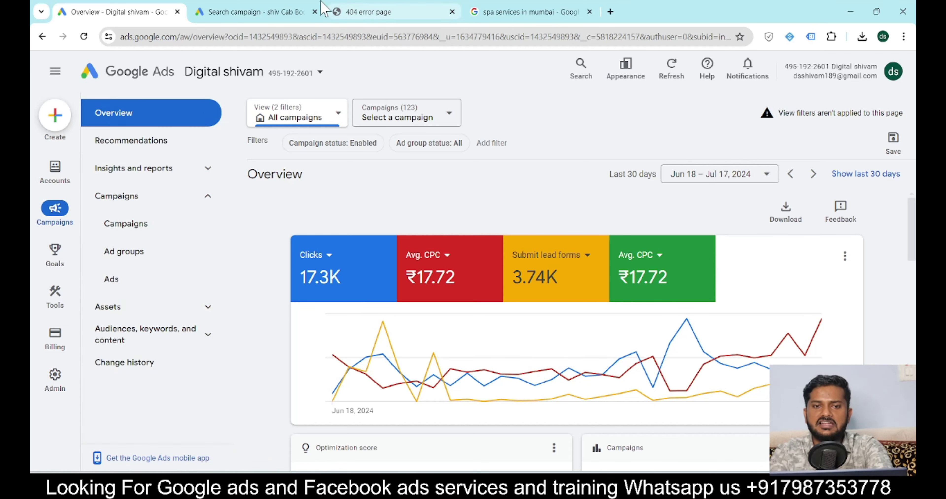
left_click(257, 11)
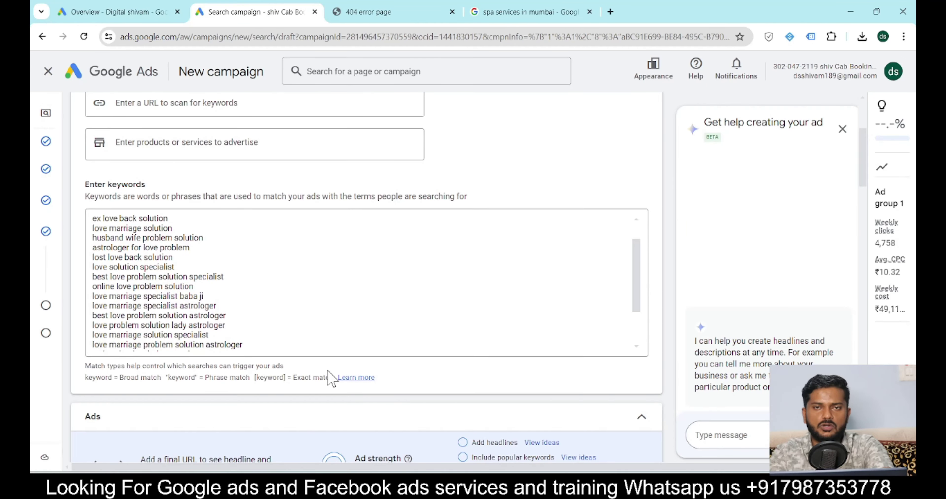
- Fill in the ad's final URL with the astrologer's website and the display path Best/astrology, and open the call assets
scroll(331, 378, "down", 8)
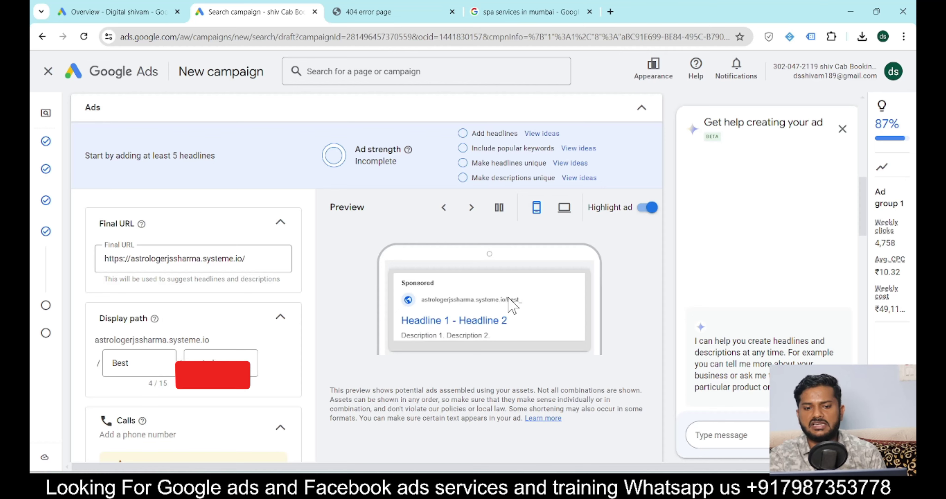
scroll(246, 331, "down", 4)
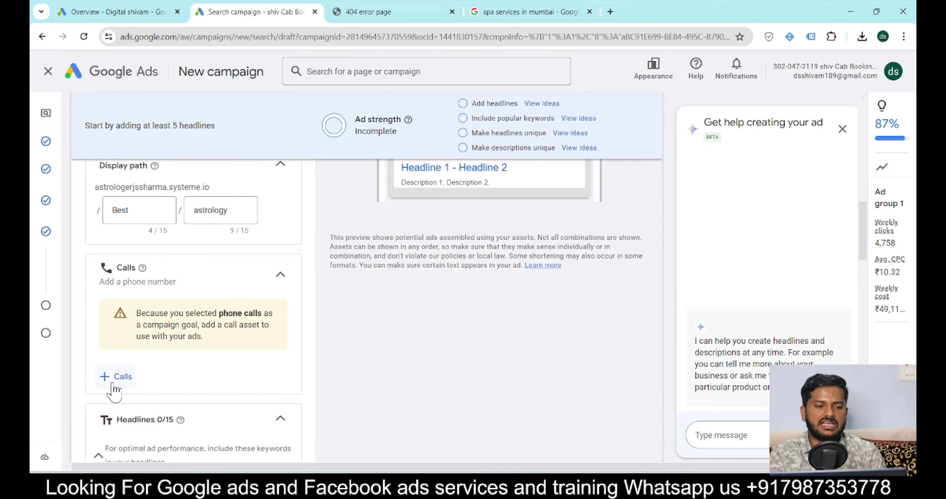
left_click(118, 377)
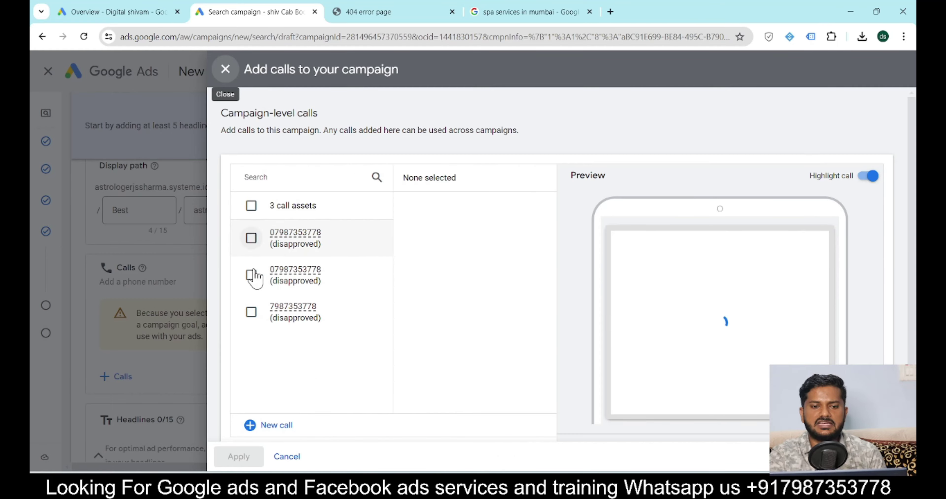
left_click(264, 427)
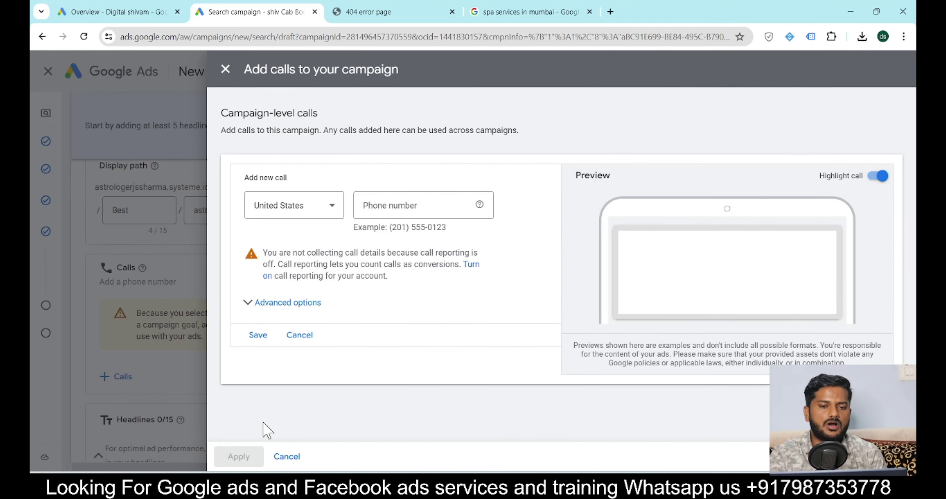
left_click(314, 212)
scroll(313, 211, "down", 20)
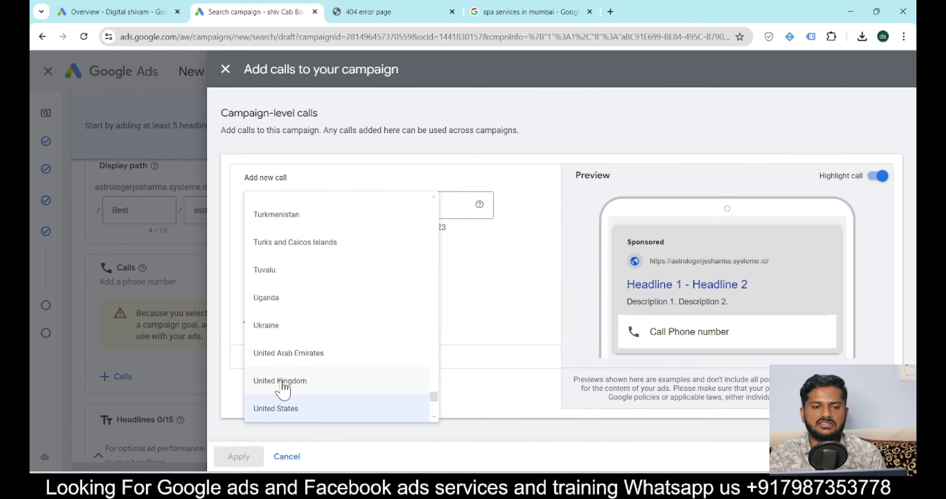
left_click(281, 406)
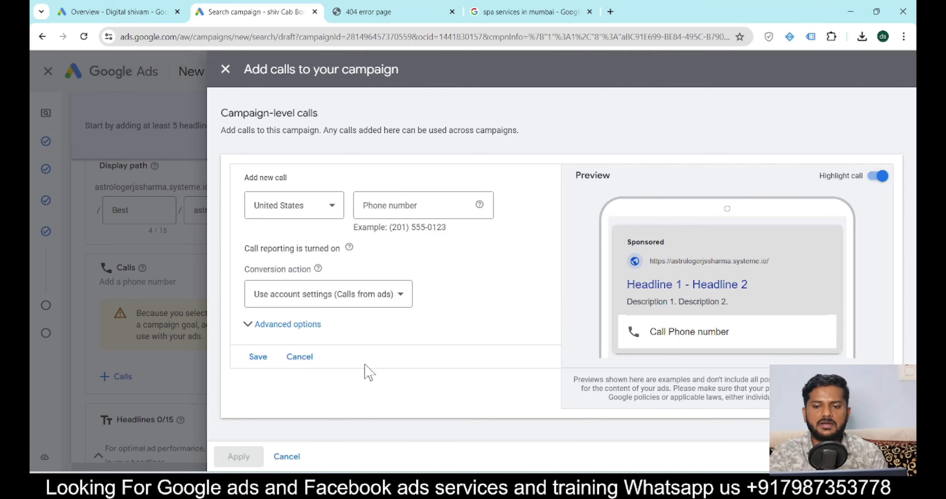
left_click(300, 358)
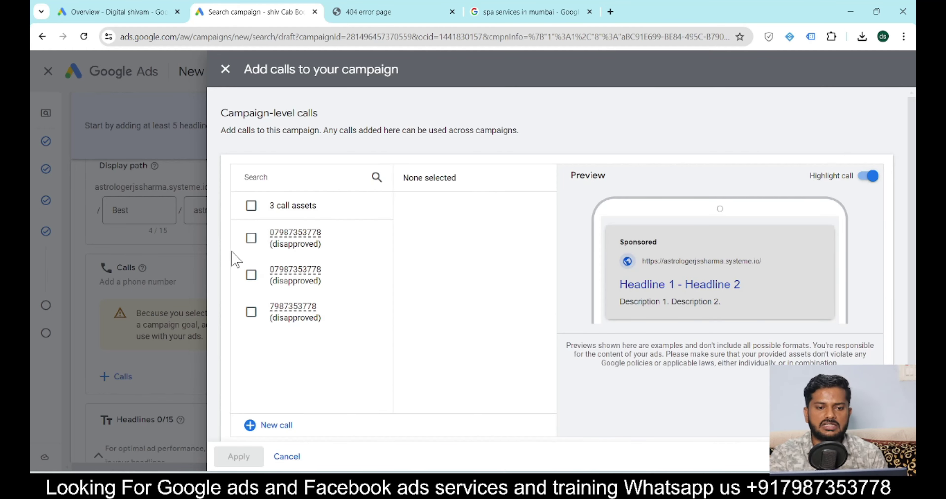
- Apply the first existing call asset to the campaign as its phone number
left_click_drag(251, 242, 243, 460)
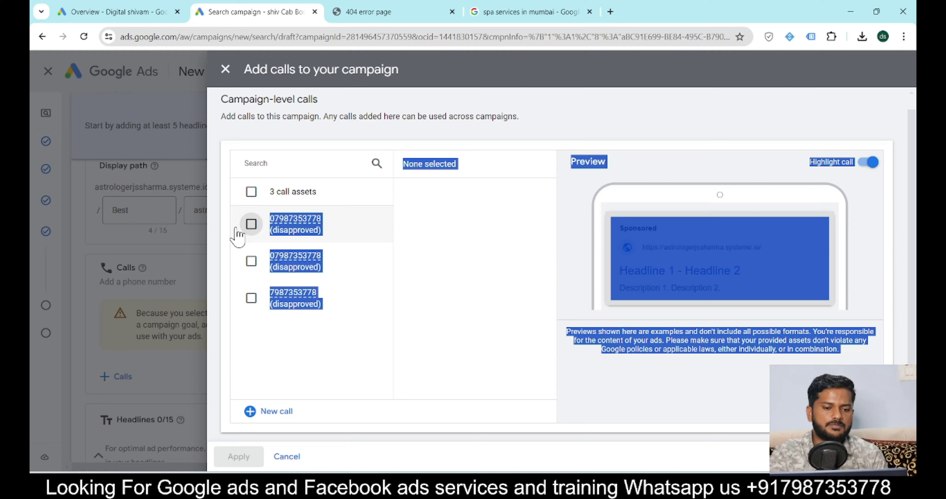
left_click(252, 224)
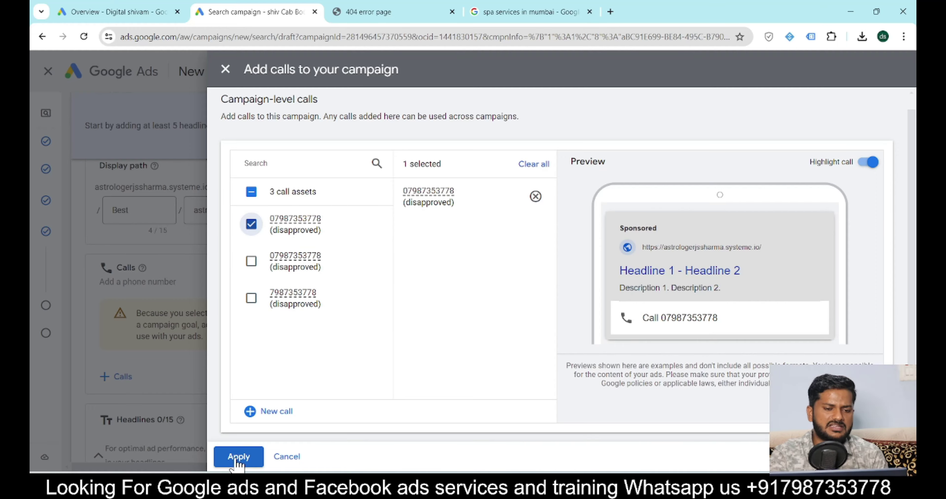
left_click(238, 458)
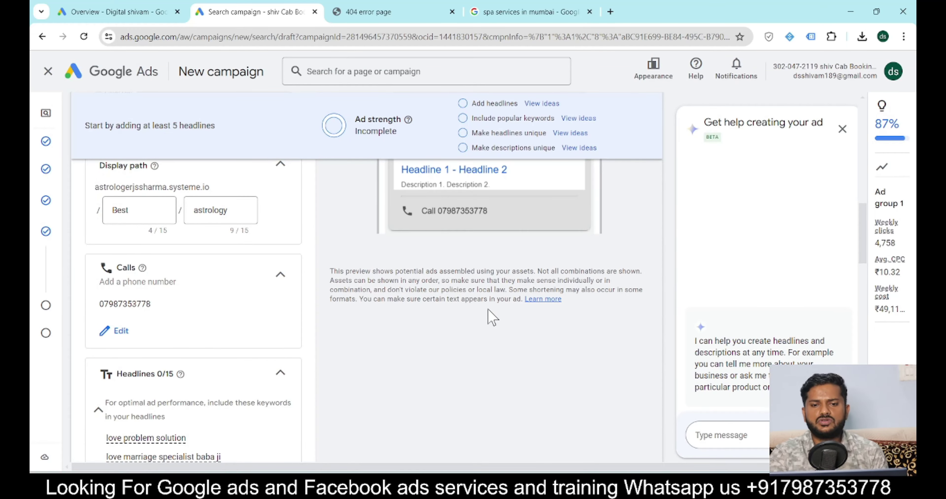
- Fill the ad's headlines with phrases such as "love problem solution", "love solution" and "Call now", add descriptions, and review the ad
scroll(434, 271, "up", 2)
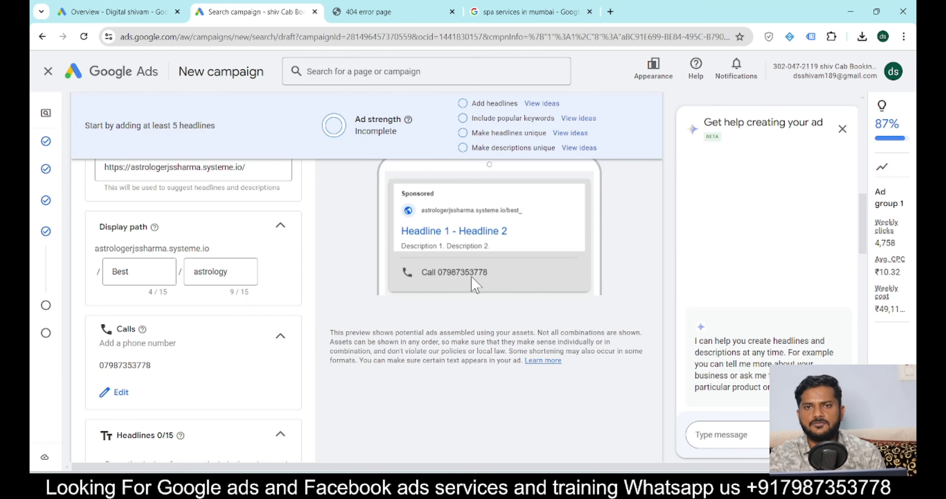
scroll(390, 289, "down", 8)
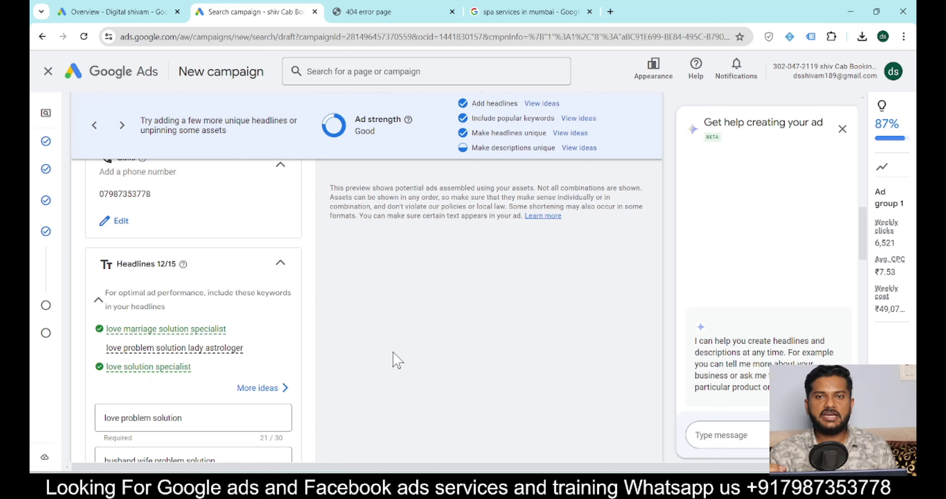
scroll(393, 353, "up", 3)
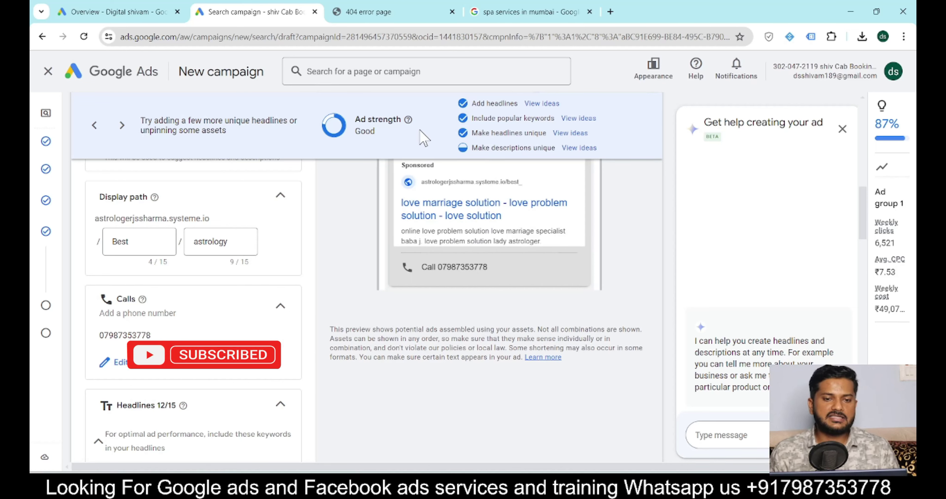
scroll(349, 393, "down", 10)
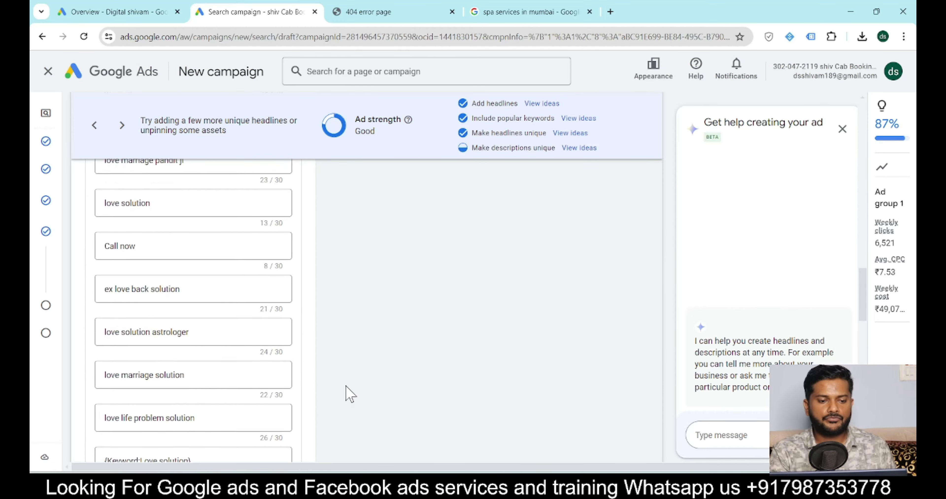
- Examine the fields for a new sitelink and close the form without creating one
scroll(349, 393, "down", 12)
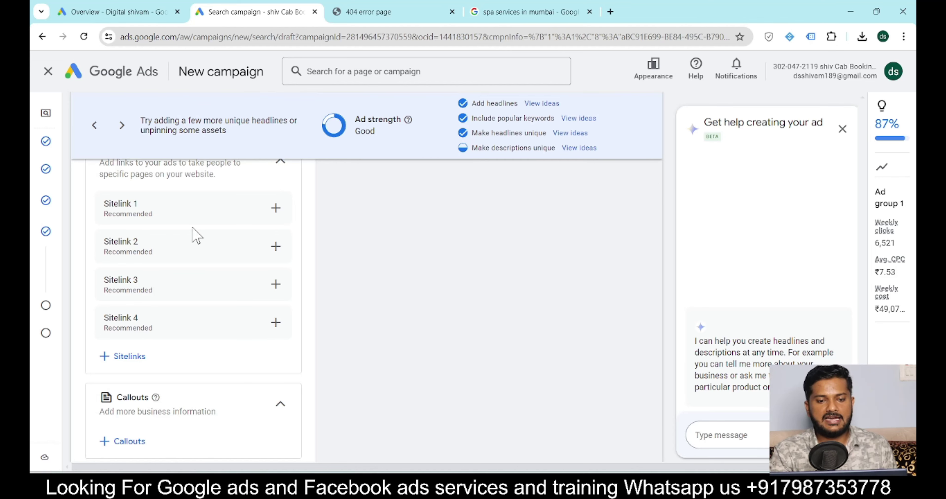
left_click(276, 208)
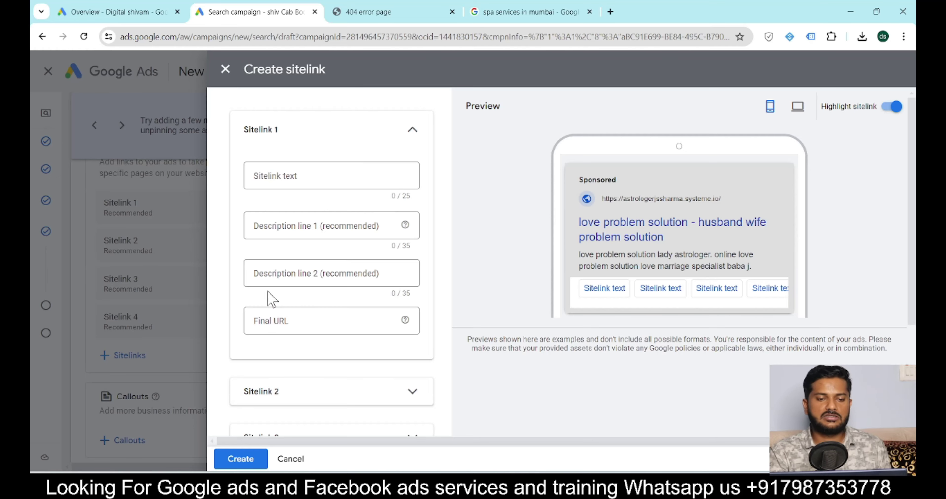
left_click(294, 458)
- Add the callouts Best services, Call today and Best customer reviews to the campaign, and finish the ad
scroll(152, 426, "down", 2)
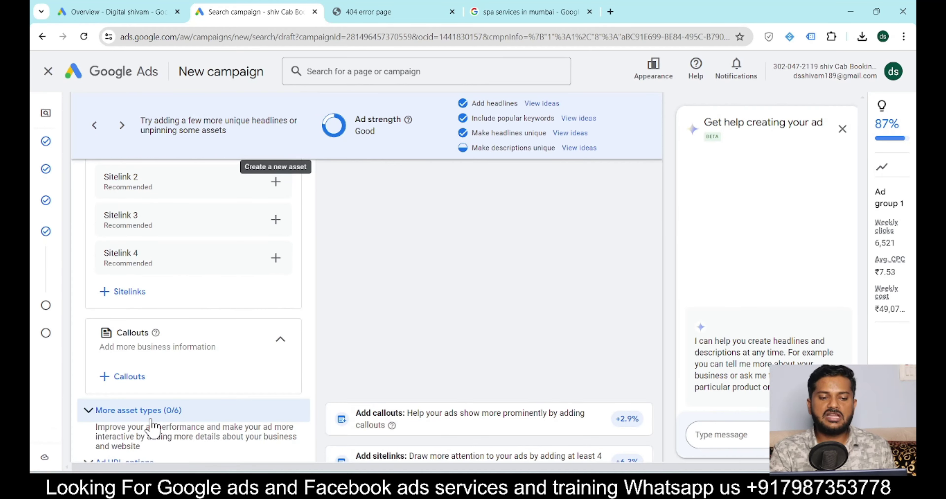
left_click(121, 378)
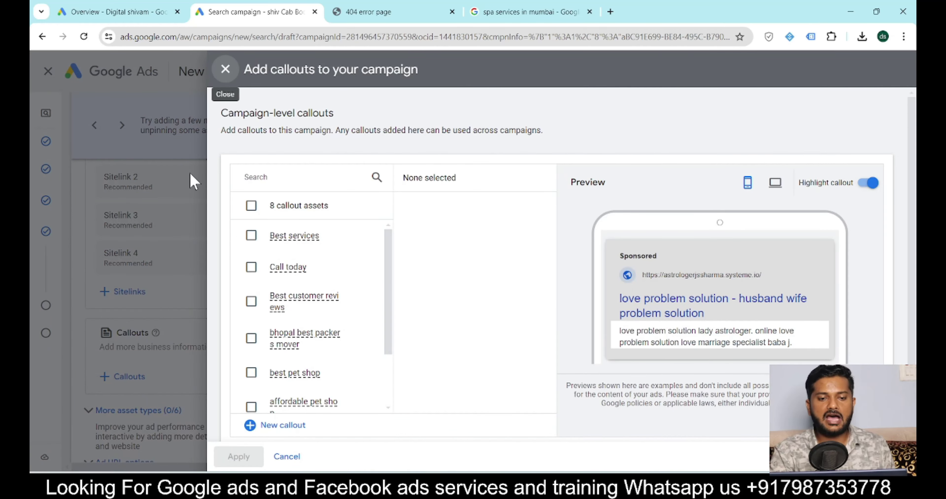
left_click(250, 236)
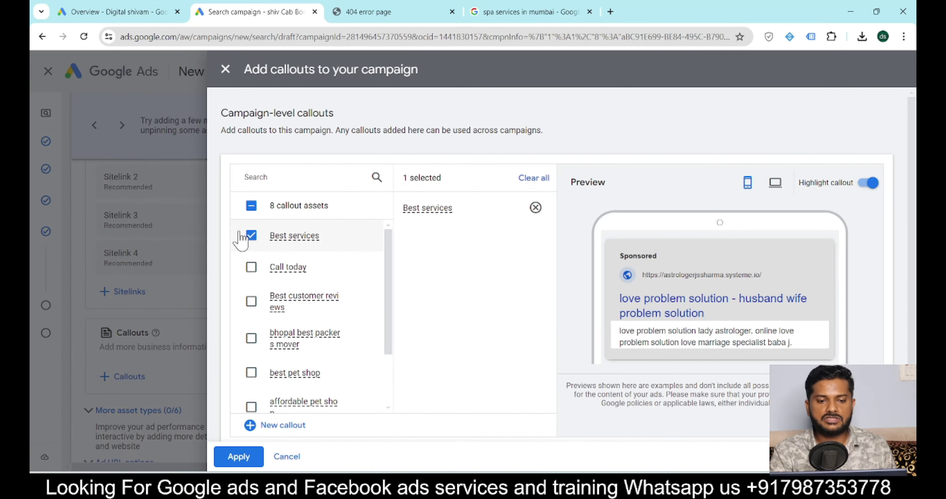
left_click(252, 271)
left_click(251, 301)
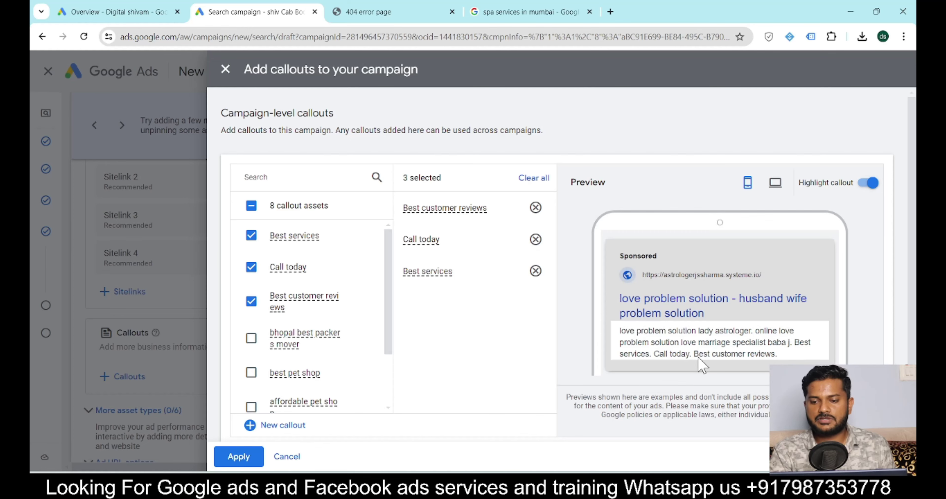
left_click(238, 456)
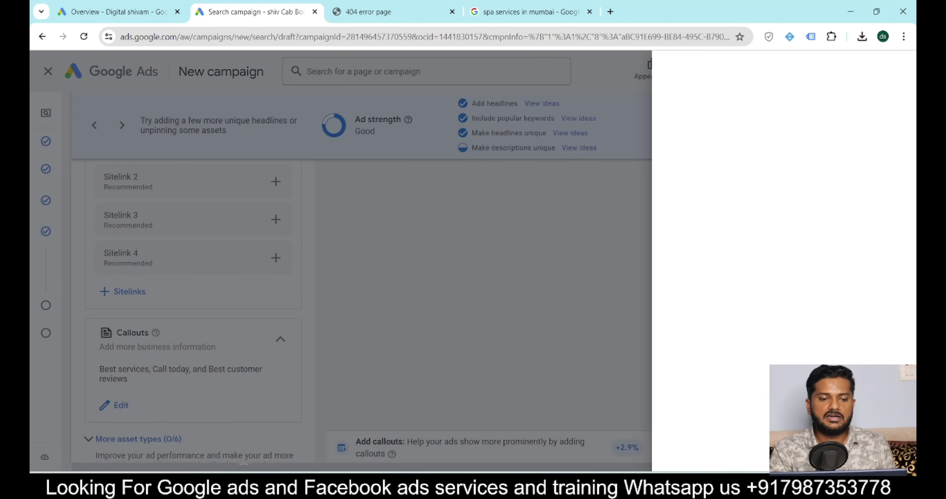
scroll(120, 417, "down", 5)
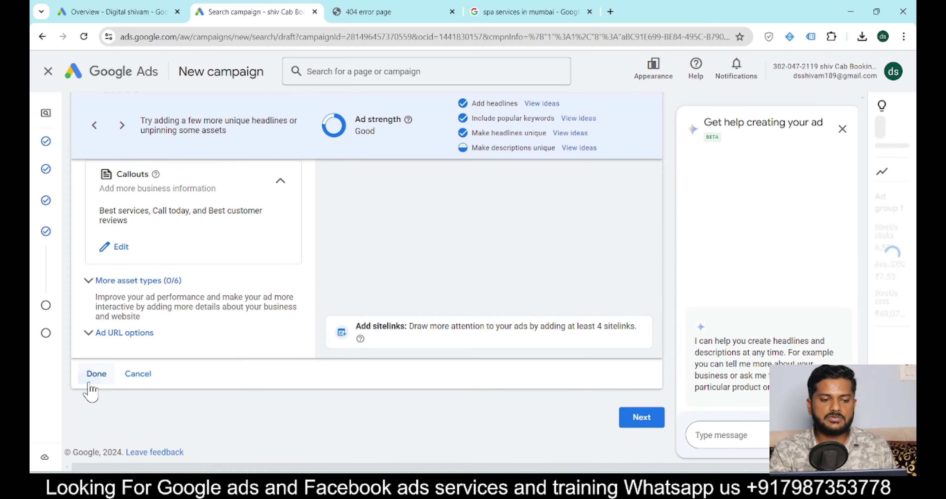
left_click(95, 375)
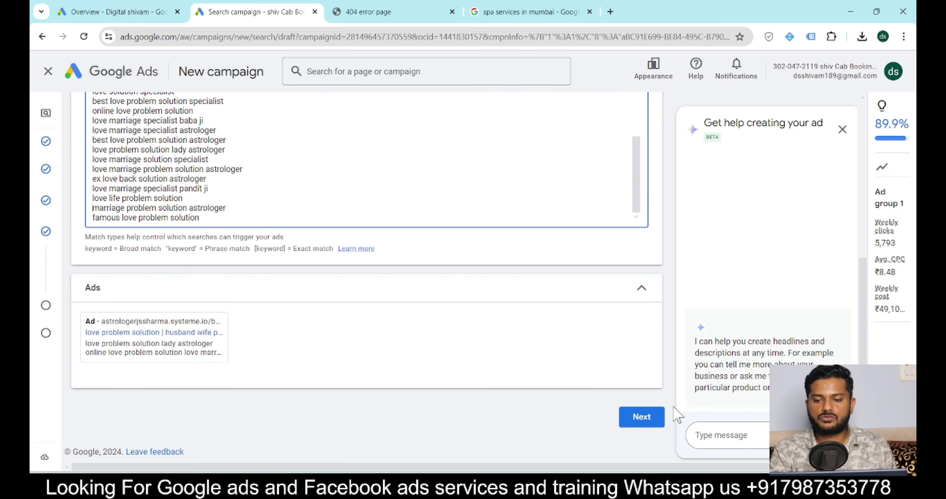
- Set a custom average daily budget of ₹700 for the campaign and publish it
left_click(643, 417)
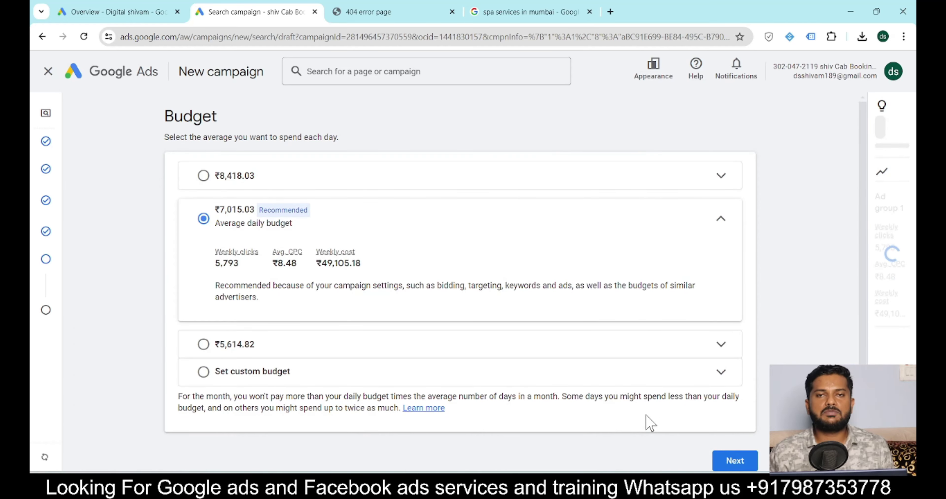
left_click(380, 384)
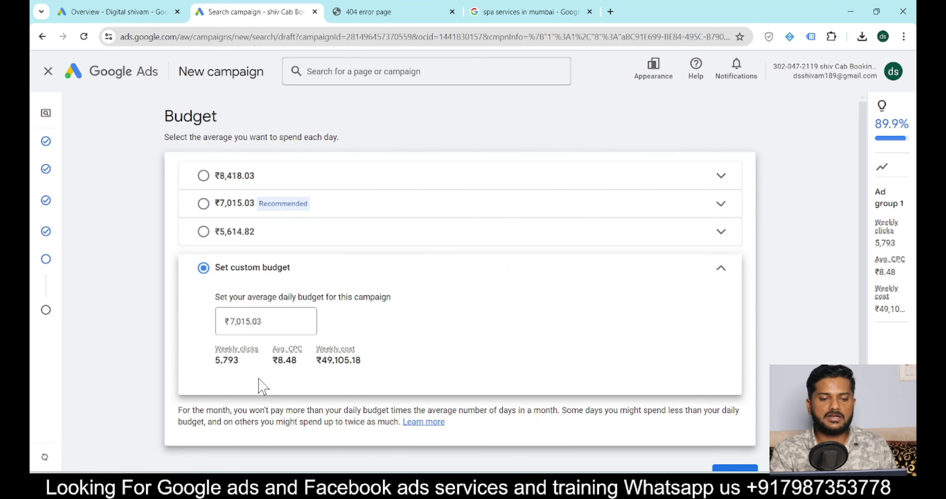
double_click(262, 320)
key("BackSpace")
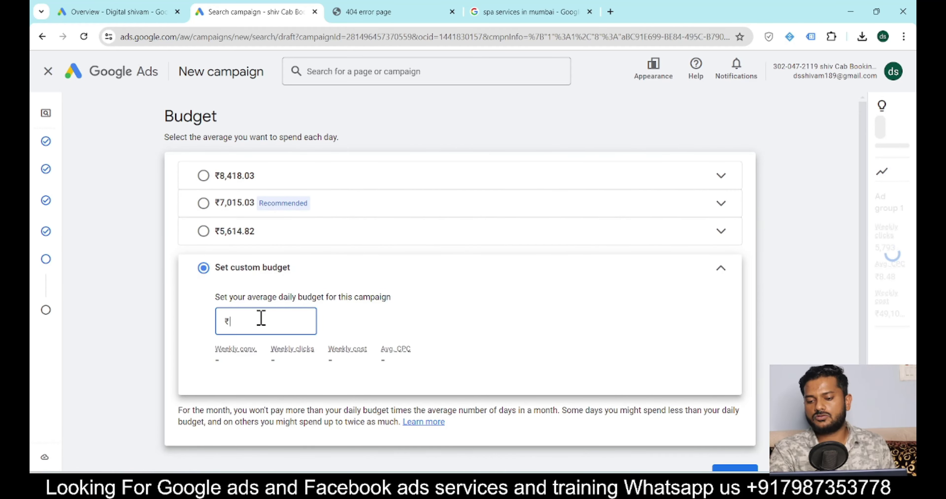
key("Num_Lock")
type("700")
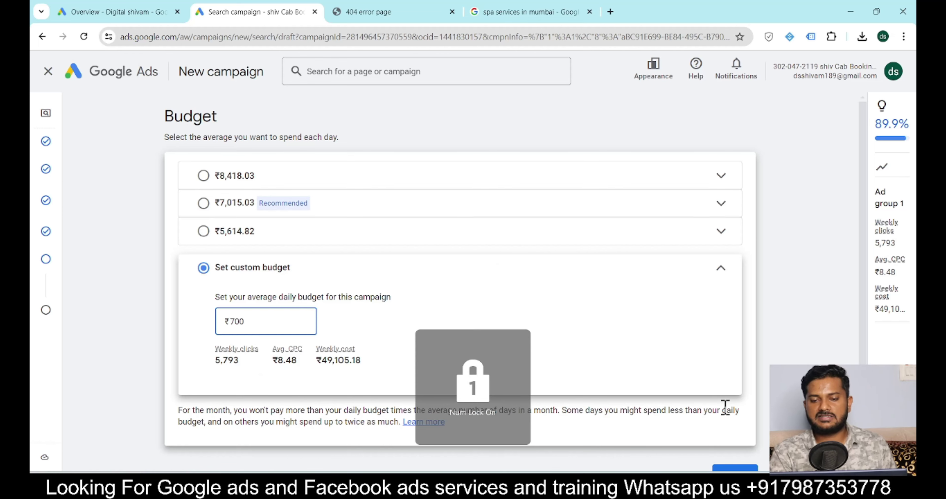
scroll(723, 406, "down", 1)
left_click(731, 452)
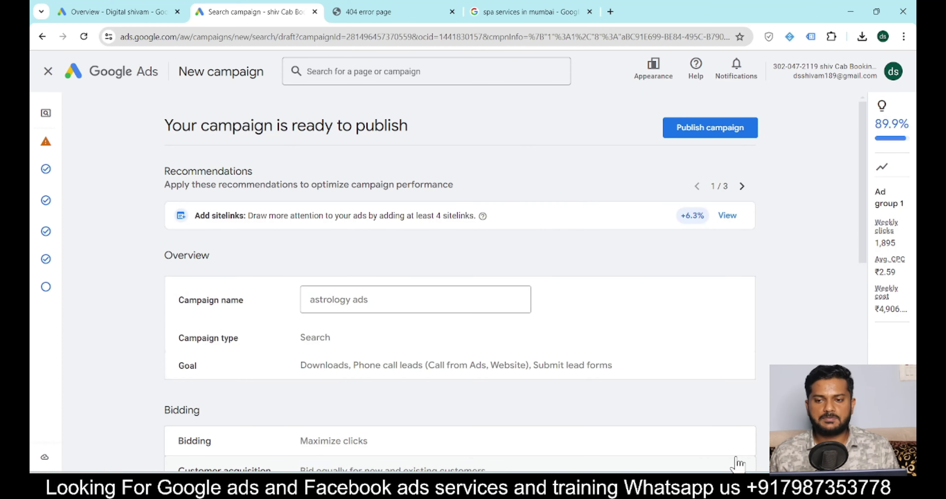
left_click(711, 138)
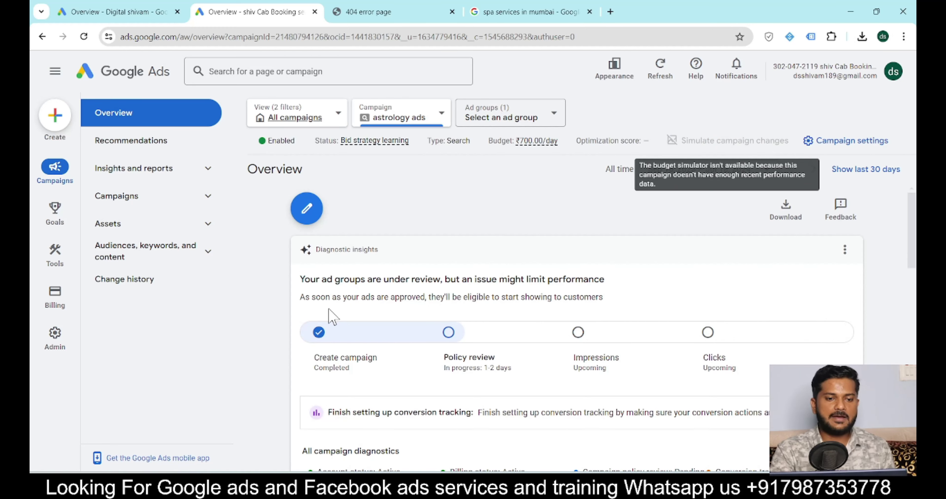
- View the search keywords of the astrology ads campaign and its list of negative search keywords
left_click(208, 264)
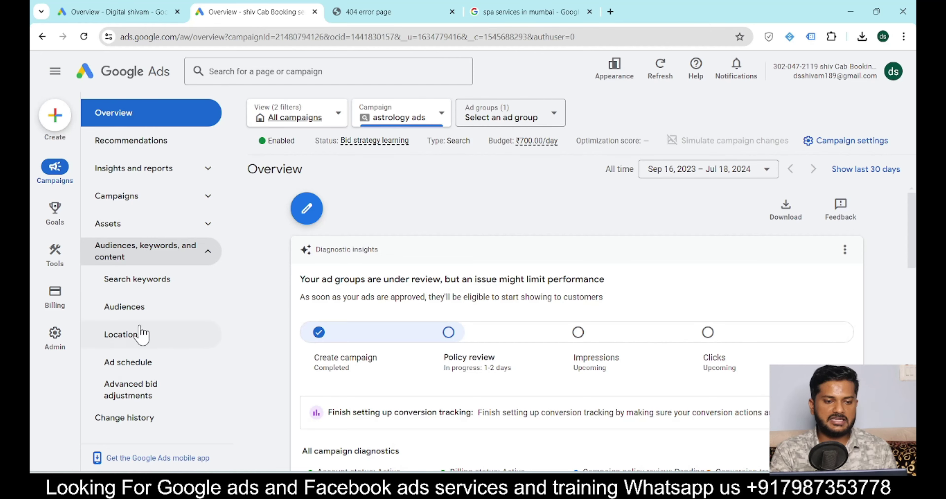
left_click(140, 296)
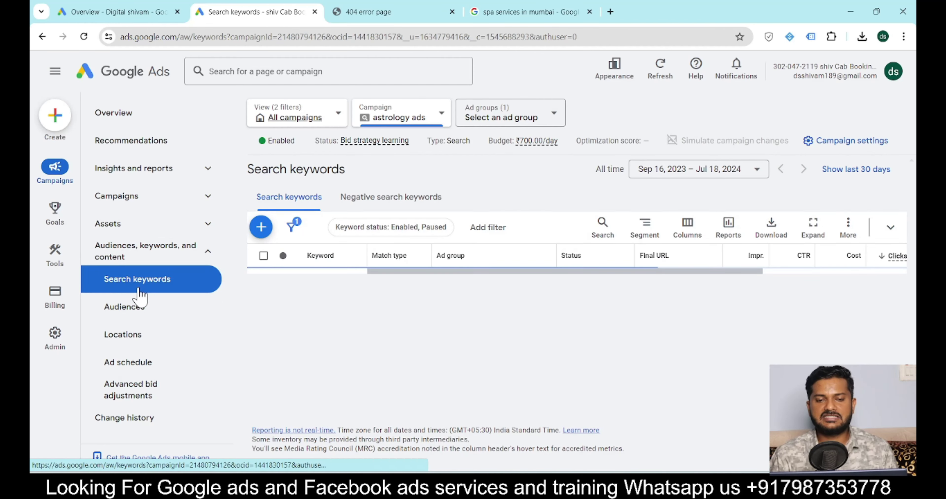
left_click(384, 198)
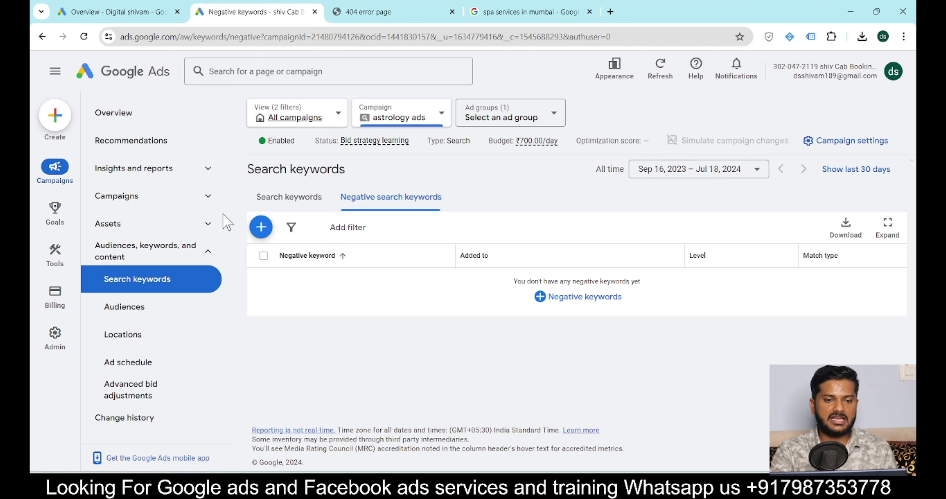
- Show the assets associated with the astrology ads campaign
left_click(195, 224)
left_click(135, 252)
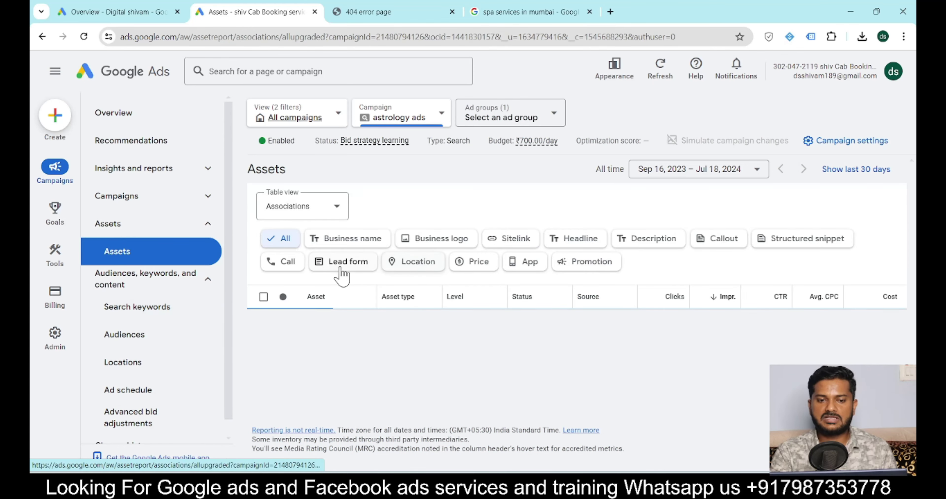